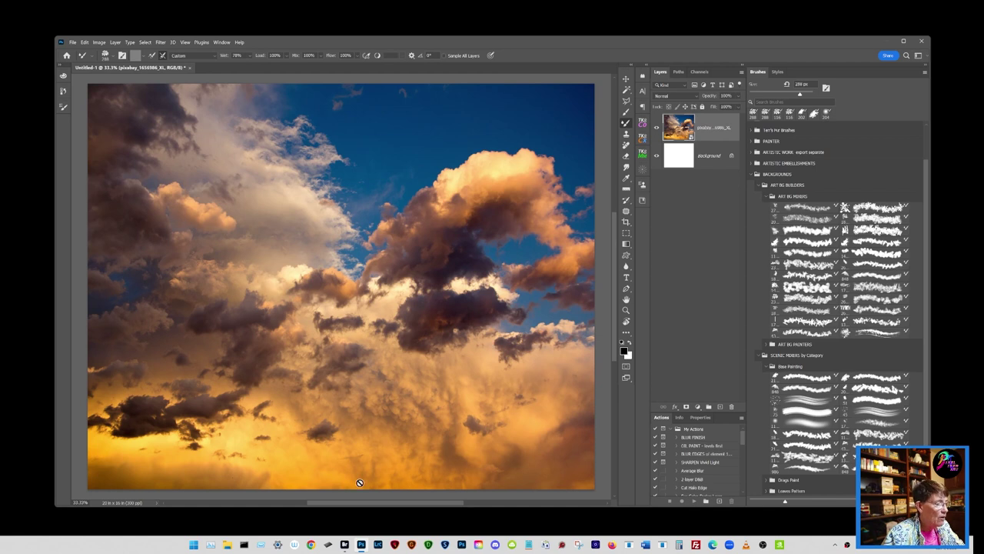
Bring Adobe Bridge forward to browse the 'Images for painted backgrounds' sky photos.
mouse_move(343, 546)
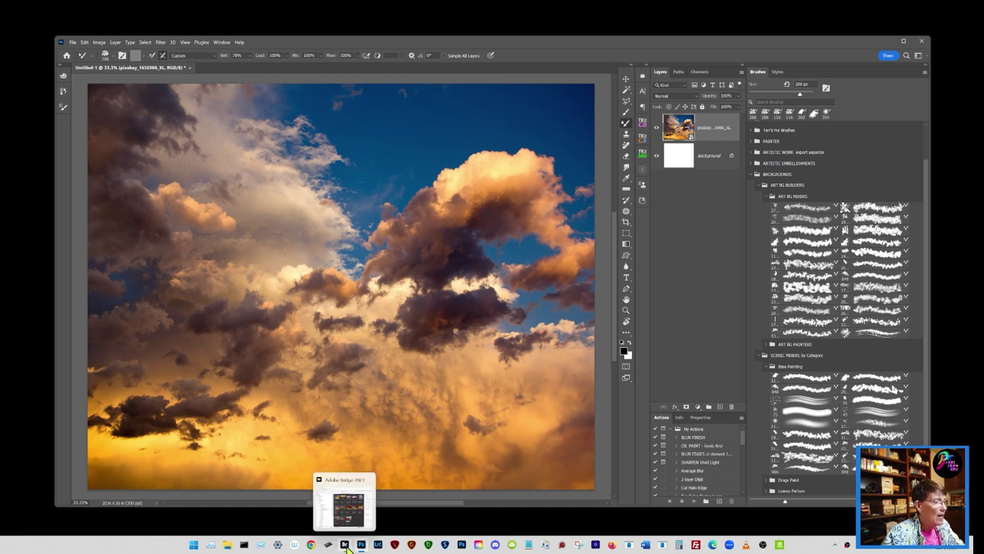
click(346, 544)
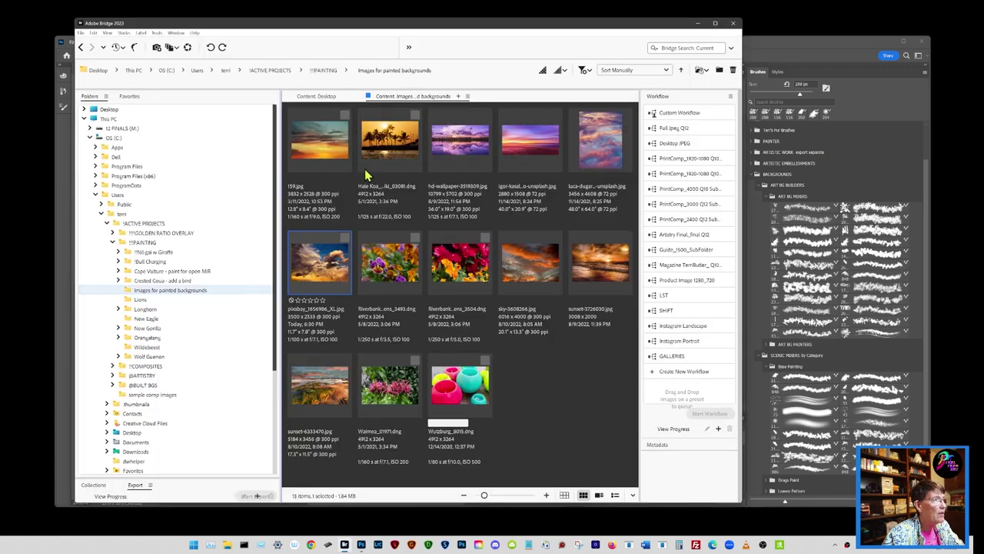
drag(387, 28, 359, 41)
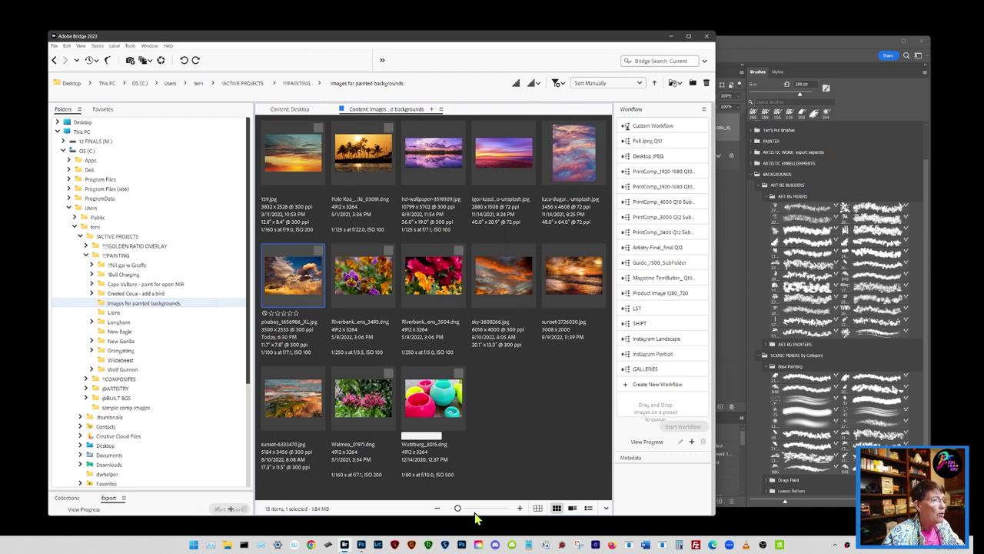
drag(457, 509, 464, 510)
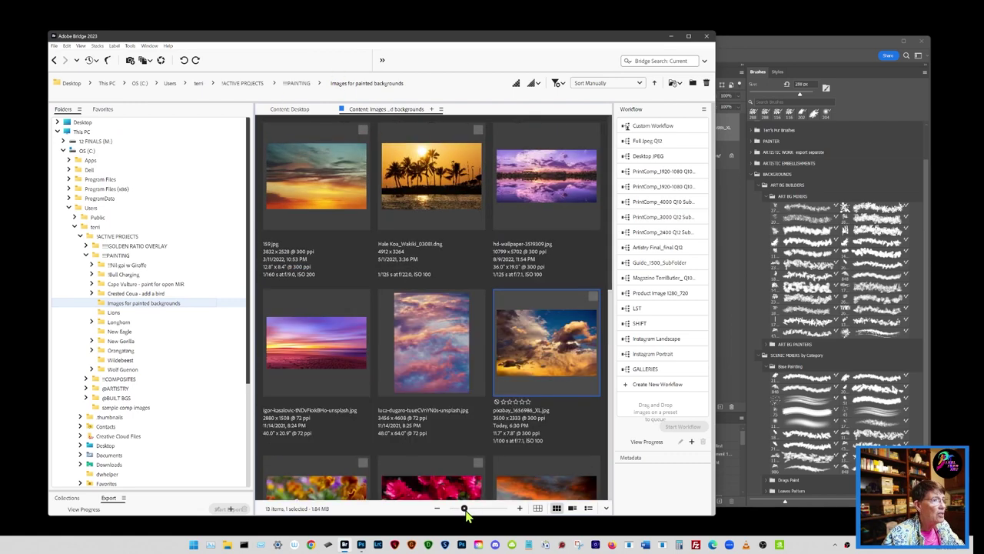
scroll(613, 300, down, 5)
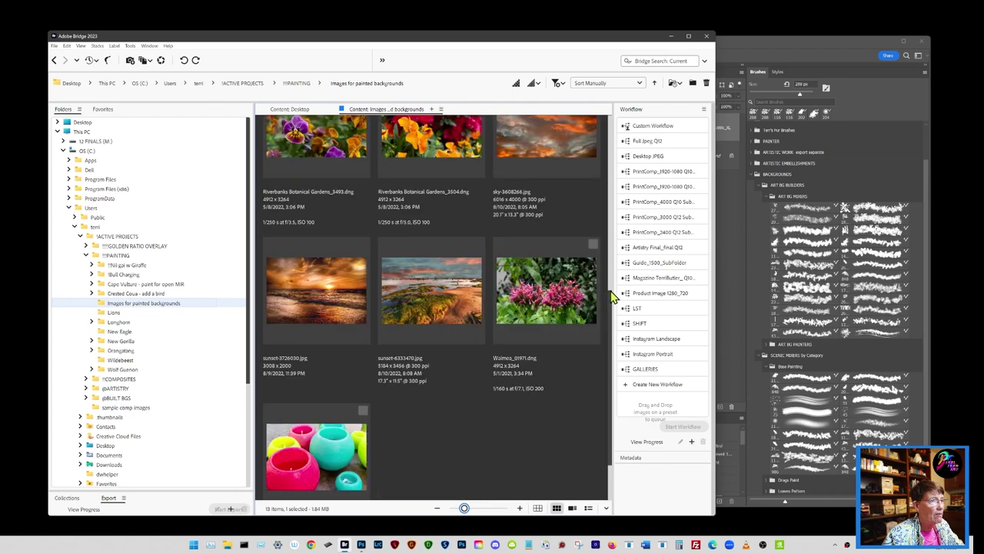
scroll(613, 299, up, 5)
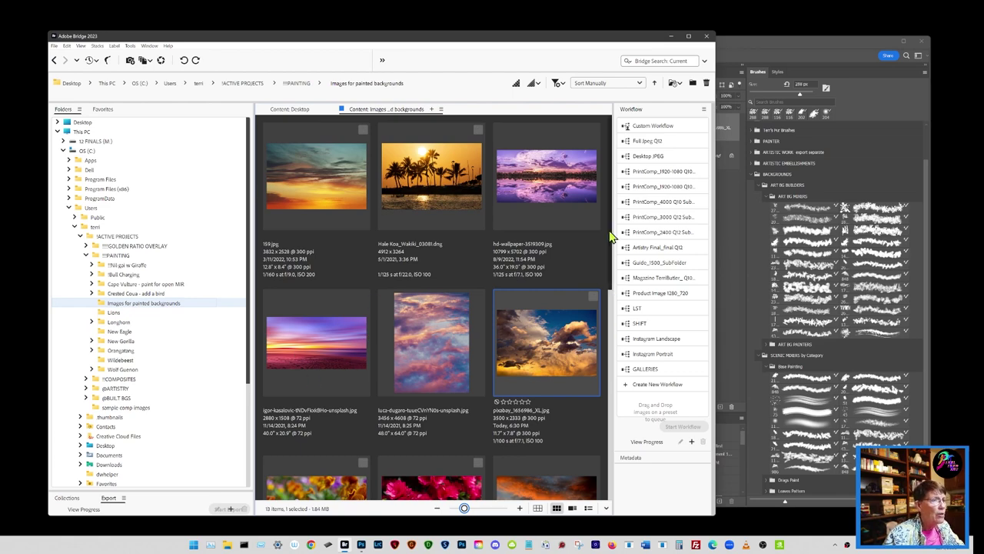
scroll(611, 315, down, 5)
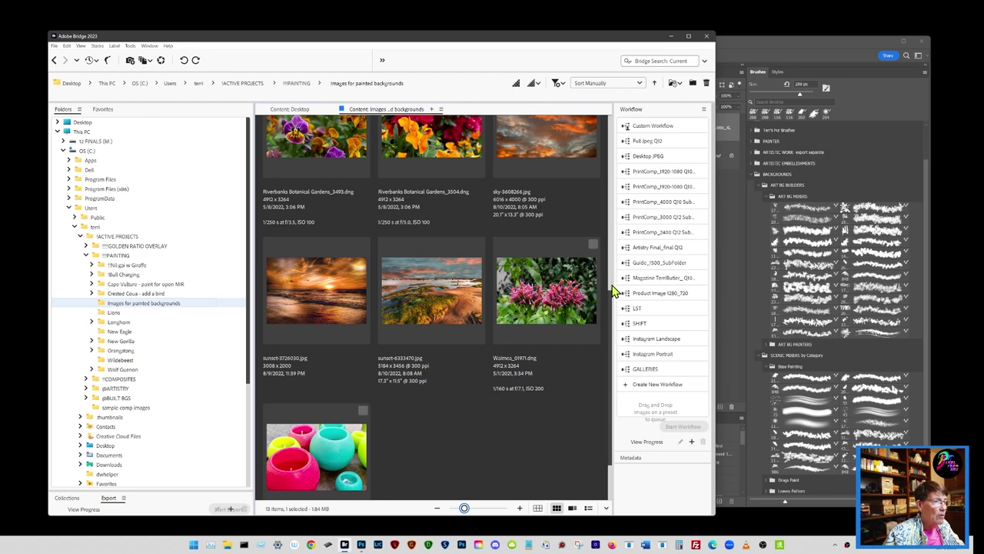
scroll(611, 288, up, 3)
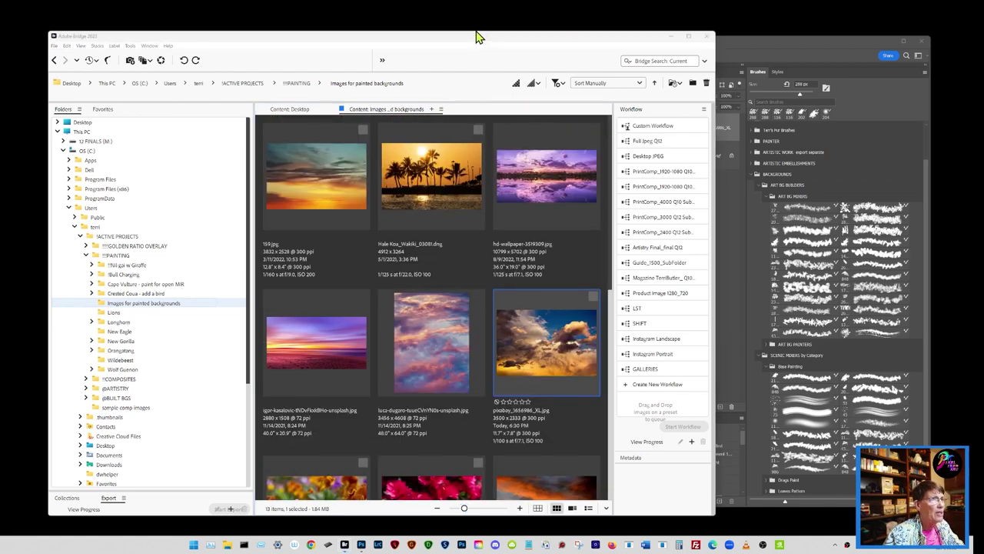
drag(480, 43, 492, 49)
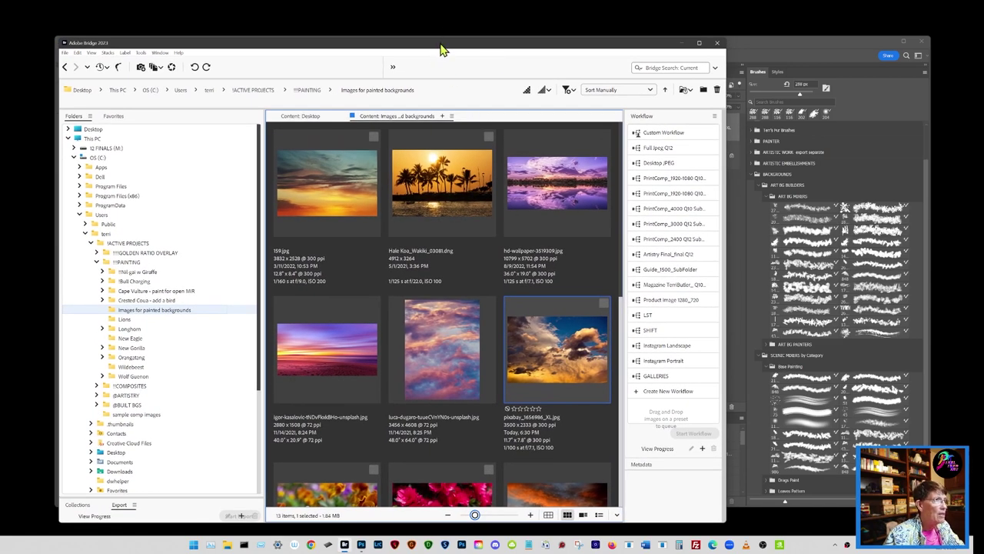
drag(441, 38, 457, 60)
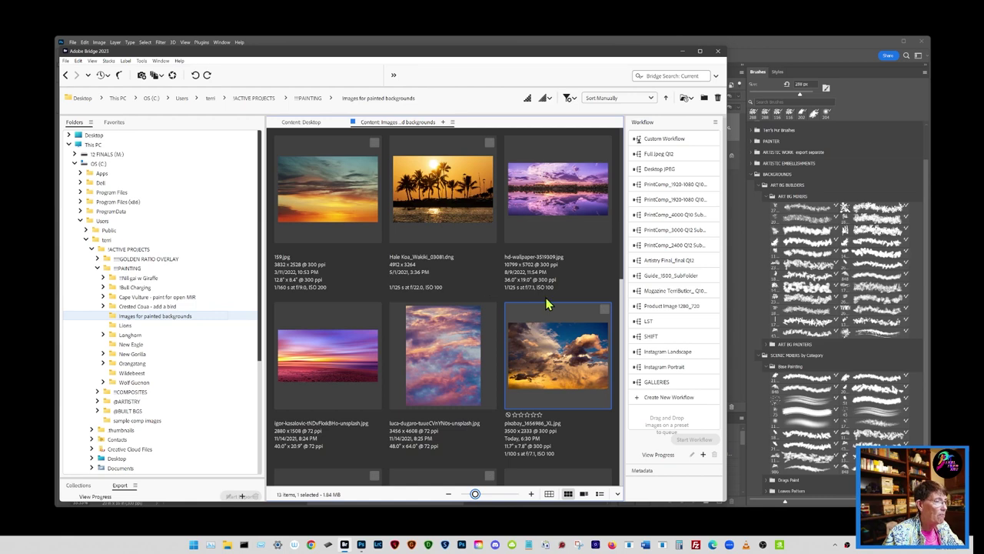
click(683, 52)
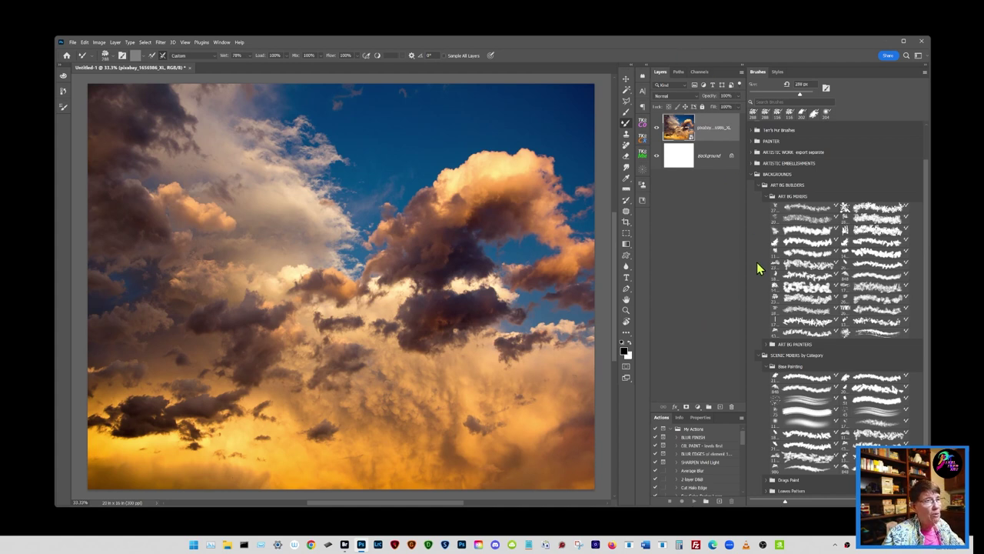
Duplicate the cloud photo layer and collapse the Base Painting and SCENIC MIXERS brush folders.
key(ctrl+j)
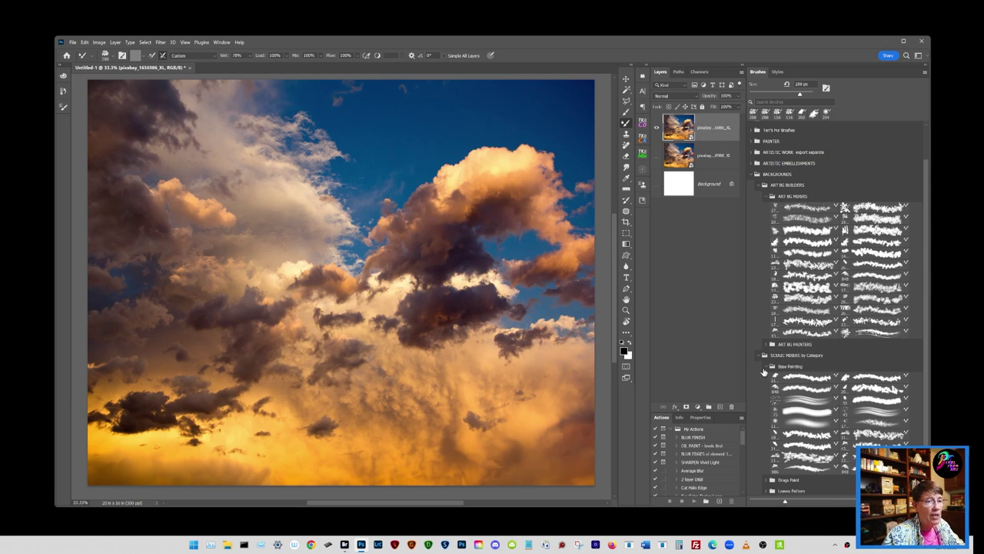
click(766, 366)
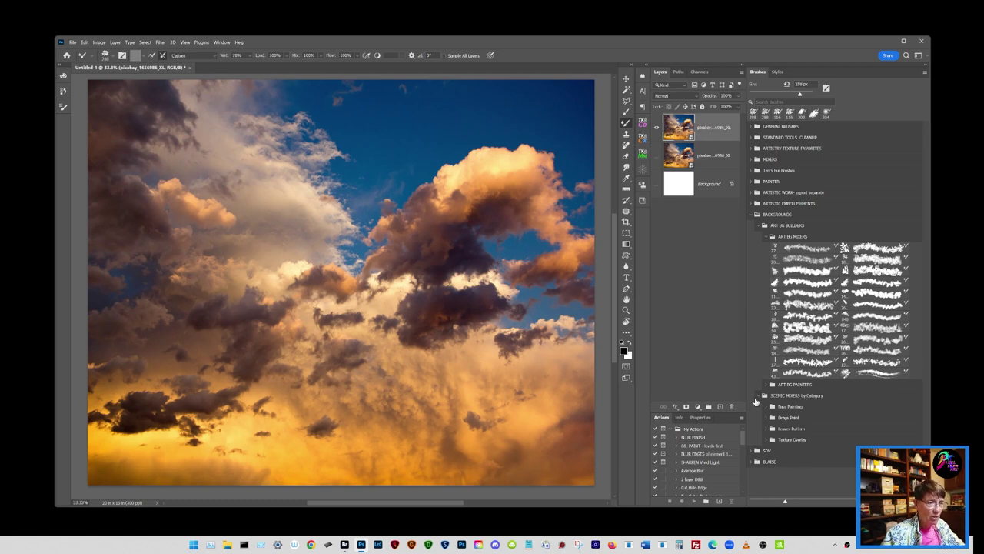
click(763, 395)
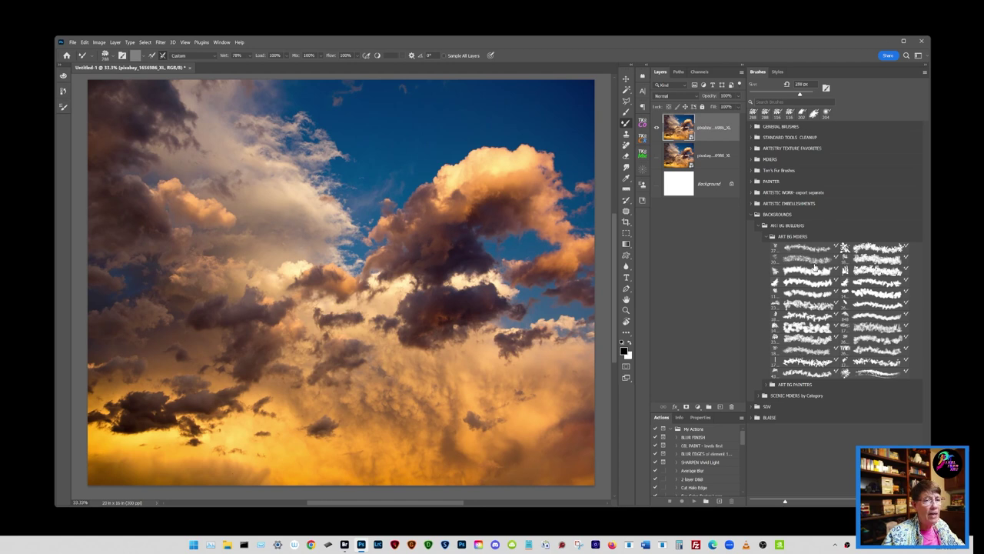
Pick an ART BG MIXERS brush, rasterize the top cloud layer, and enlarge the brush past 1372 px.
click(807, 282)
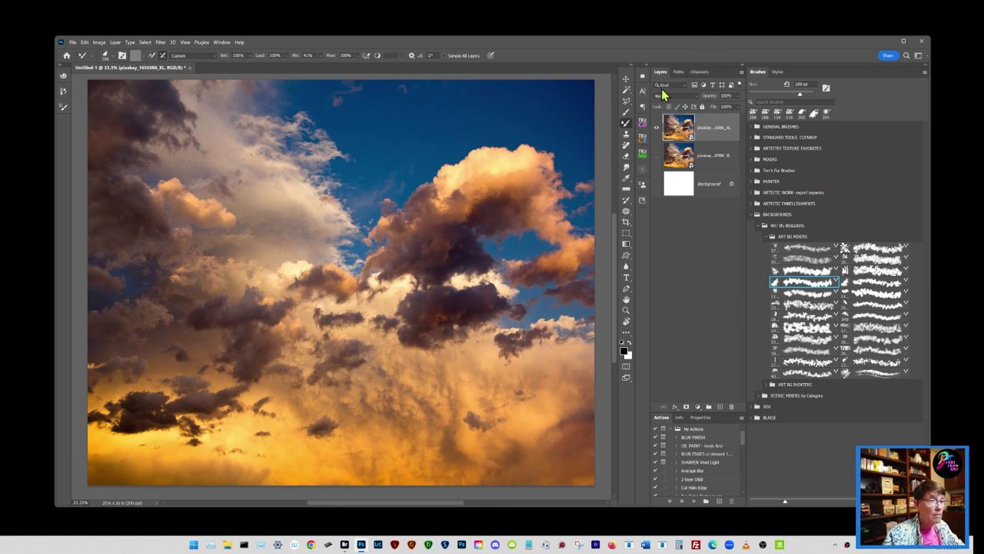
right_click(716, 125)
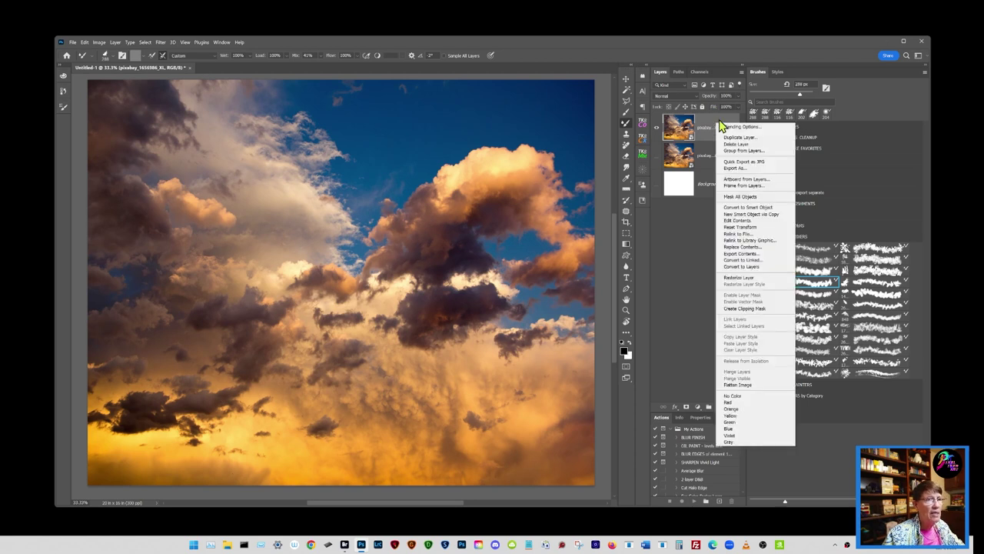
click(749, 279)
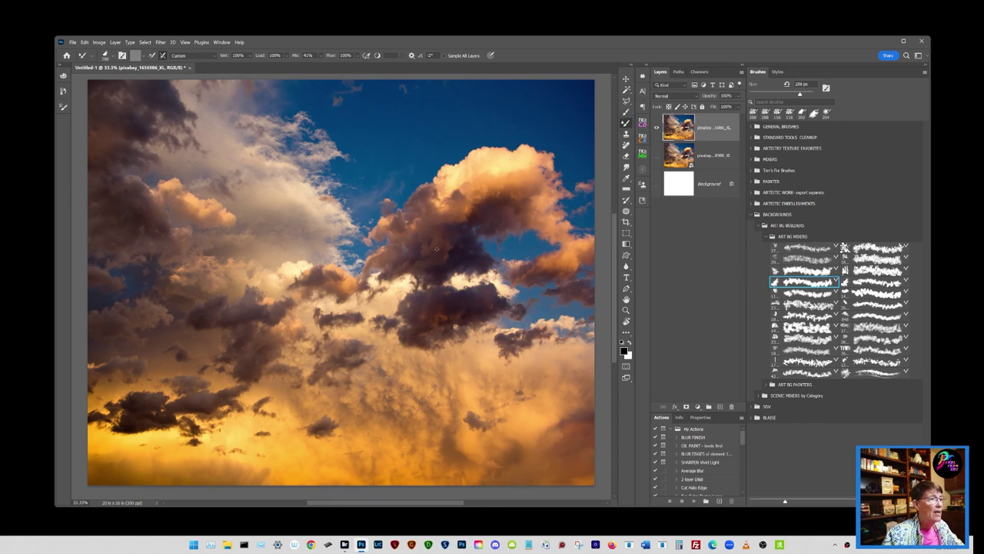
mouse_move(364, 225)
mouse_down()
mouse_move(395, 228)
mouse_move(416, 220)
mouse_move(416, 203)
mouse_up()
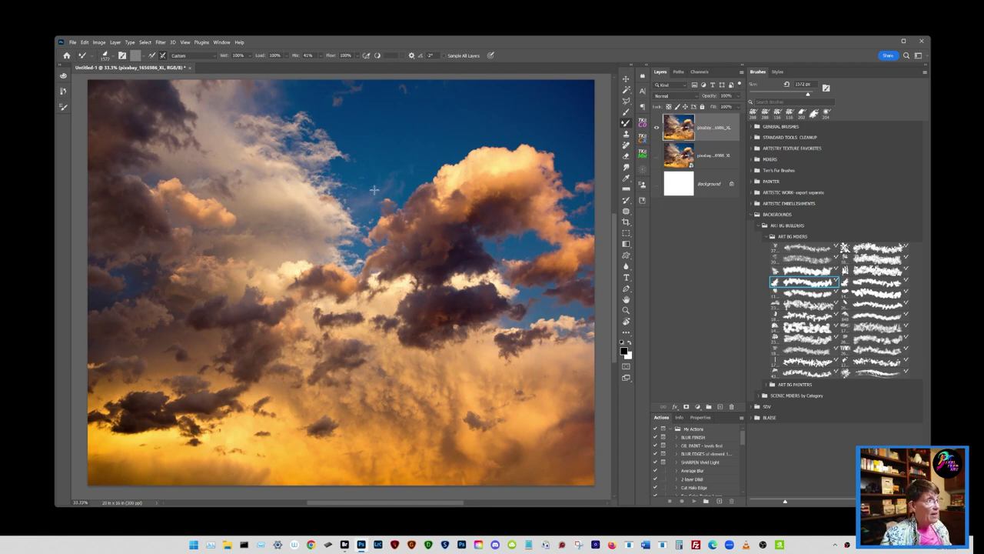
mouse_move(340, 225)
mouse_down()
mouse_move(388, 228)
mouse_move(344, 234)
mouse_up()
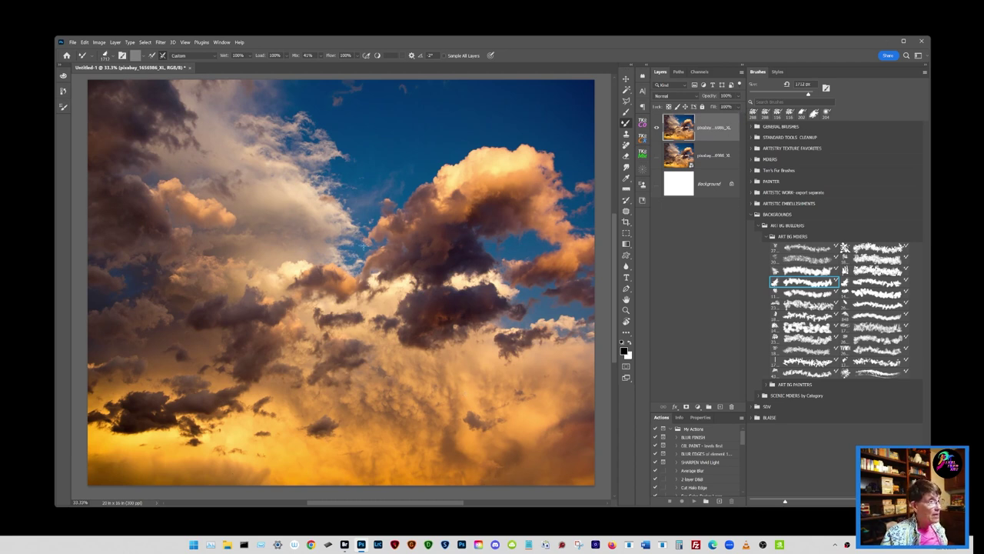
Smear the dark central cloud, white and orange clouds, and blue sky into soft haze.
mouse_move(387, 217)
mouse_down()
mouse_move(330, 231)
mouse_move(415, 221)
mouse_move(461, 154)
mouse_move(425, 210)
mouse_up()
mouse_move(309, 148)
mouse_down()
mouse_move(281, 178)
mouse_move(315, 200)
mouse_up()
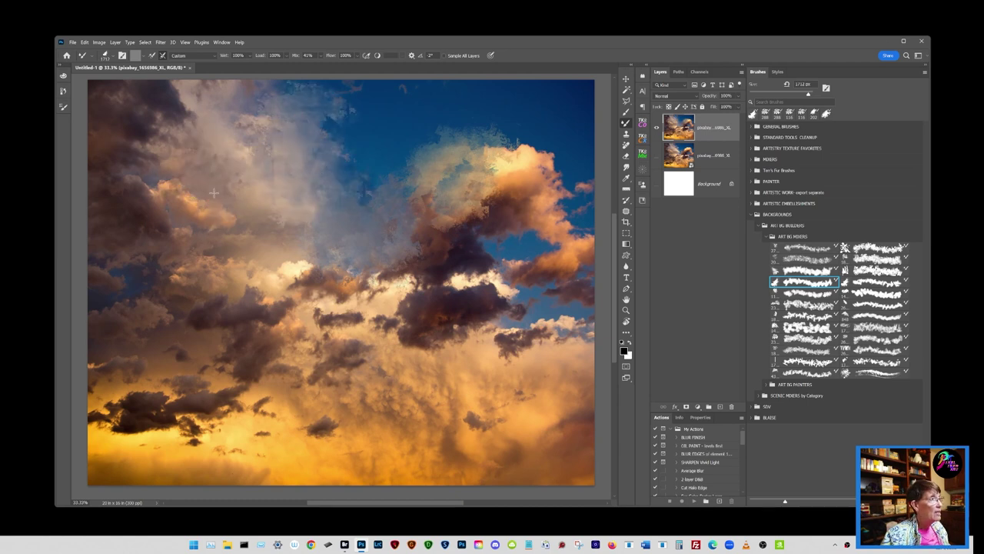
mouse_move(192, 184)
mouse_down()
mouse_move(261, 169)
mouse_move(218, 166)
mouse_move(139, 123)
mouse_move(203, 184)
mouse_move(223, 273)
mouse_move(246, 293)
mouse_move(126, 318)
mouse_move(154, 254)
mouse_move(300, 296)
mouse_move(223, 303)
mouse_move(238, 361)
mouse_move(177, 415)
mouse_move(202, 409)
mouse_move(140, 378)
mouse_move(173, 344)
mouse_move(361, 339)
mouse_move(369, 231)
mouse_move(437, 189)
mouse_move(385, 176)
mouse_move(530, 169)
mouse_move(553, 154)
mouse_up()
mouse_move(545, 262)
mouse_down()
mouse_move(518, 298)
mouse_move(521, 359)
mouse_move(467, 386)
mouse_move(473, 419)
mouse_move(424, 382)
mouse_move(389, 382)
mouse_move(358, 326)
mouse_up()
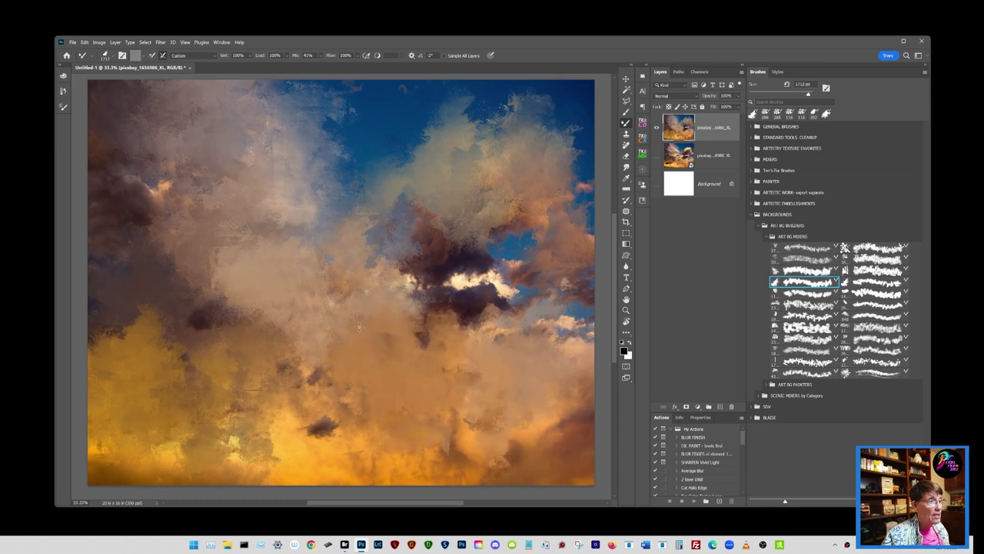
mouse_move(451, 298)
mouse_down()
mouse_move(426, 223)
mouse_move(539, 327)
mouse_move(516, 250)
mouse_up()
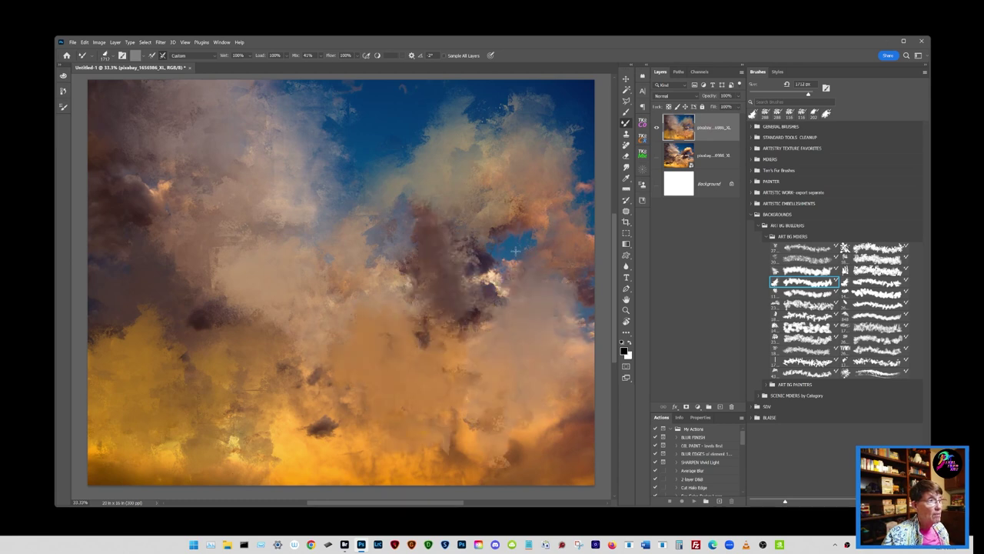
mouse_move(406, 104)
mouse_down()
mouse_move(356, 122)
mouse_move(489, 183)
mouse_move(380, 118)
mouse_up()
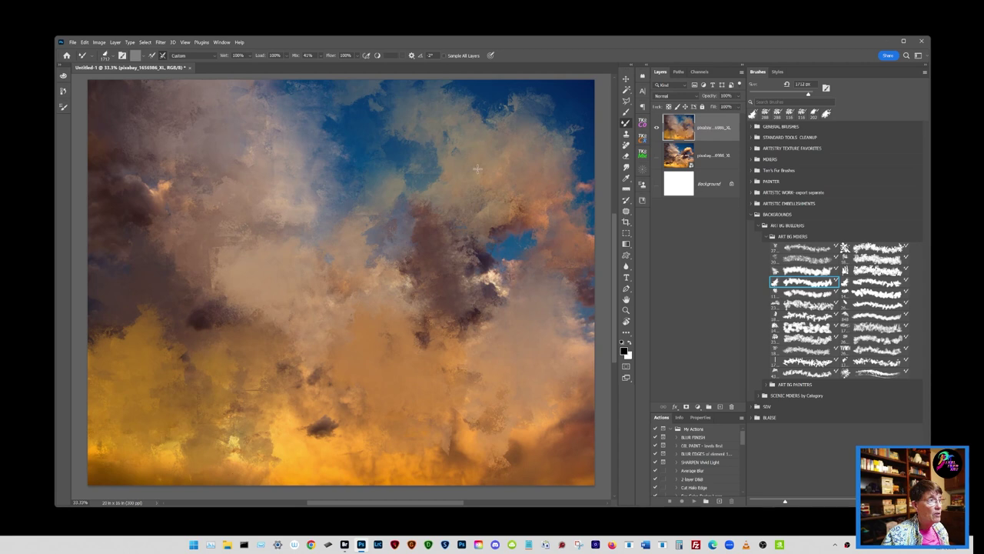
mouse_move(478, 168)
mouse_down()
mouse_move(367, 181)
mouse_move(489, 199)
mouse_move(398, 170)
mouse_move(349, 242)
mouse_move(313, 351)
mouse_move(353, 203)
mouse_up()
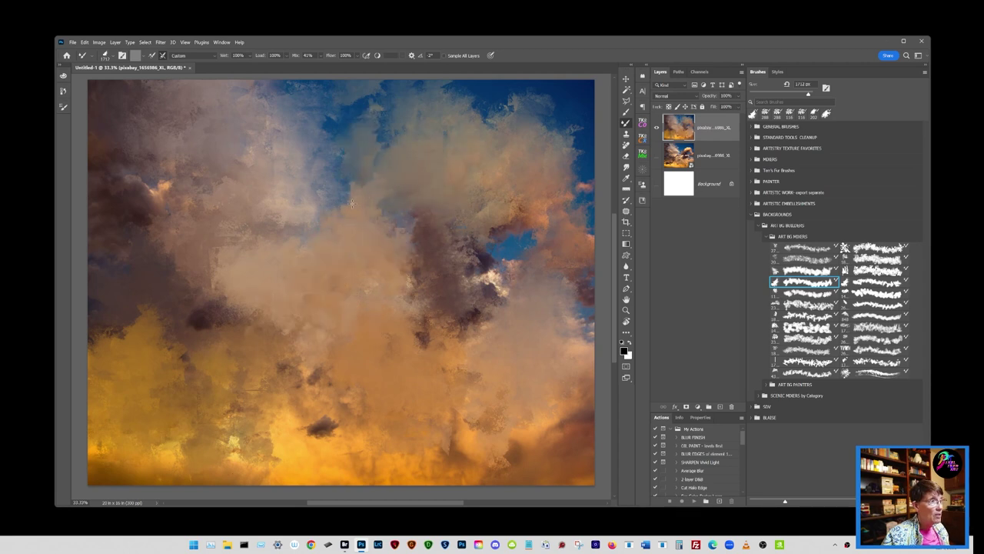
mouse_move(411, 269)
mouse_down()
mouse_move(496, 289)
mouse_move(476, 249)
mouse_move(577, 190)
mouse_move(553, 154)
mouse_move(513, 172)
mouse_move(519, 182)
mouse_up()
Mute the blue sky patches along the top and blend the lower-left dark clouds.
mouse_move(492, 106)
mouse_down()
mouse_move(537, 142)
mouse_move(557, 134)
mouse_move(581, 99)
mouse_move(497, 156)
mouse_move(518, 93)
mouse_move(560, 127)
mouse_move(584, 112)
mouse_up()
mouse_move(359, 155)
mouse_down()
mouse_move(334, 143)
mouse_move(238, 220)
mouse_move(239, 161)
mouse_move(277, 133)
mouse_move(259, 283)
mouse_up()
mouse_move(286, 151)
mouse_down()
mouse_move(318, 88)
mouse_move(302, 244)
mouse_move(323, 148)
mouse_move(304, 107)
mouse_up()
mouse_move(328, 433)
mouse_down()
mouse_move(315, 463)
mouse_move(340, 355)
mouse_move(340, 431)
mouse_move(299, 457)
mouse_up()
mouse_move(204, 311)
mouse_down()
mouse_move(250, 361)
mouse_move(175, 316)
mouse_move(117, 340)
mouse_move(102, 308)
mouse_move(157, 277)
mouse_move(129, 256)
mouse_move(119, 194)
mouse_move(173, 185)
mouse_move(131, 176)
mouse_move(178, 129)
mouse_move(177, 85)
mouse_up()
drag(313, 124, 288, 86)
mouse_move(388, 85)
mouse_down()
mouse_move(409, 116)
mouse_move(373, 154)
mouse_move(354, 154)
mouse_up()
Blend the dark top-right, bottom-right, left-middle and centre patches into the orange haze.
mouse_move(473, 304)
mouse_down()
mouse_move(462, 362)
mouse_move(530, 342)
mouse_move(584, 273)
mouse_move(573, 311)
mouse_move(557, 250)
mouse_up()
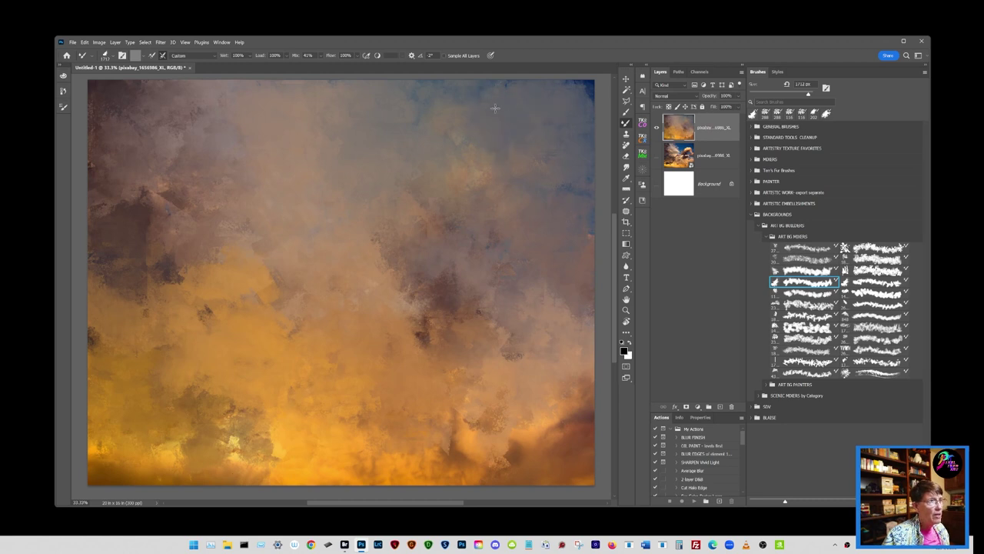
drag(573, 101, 575, 160)
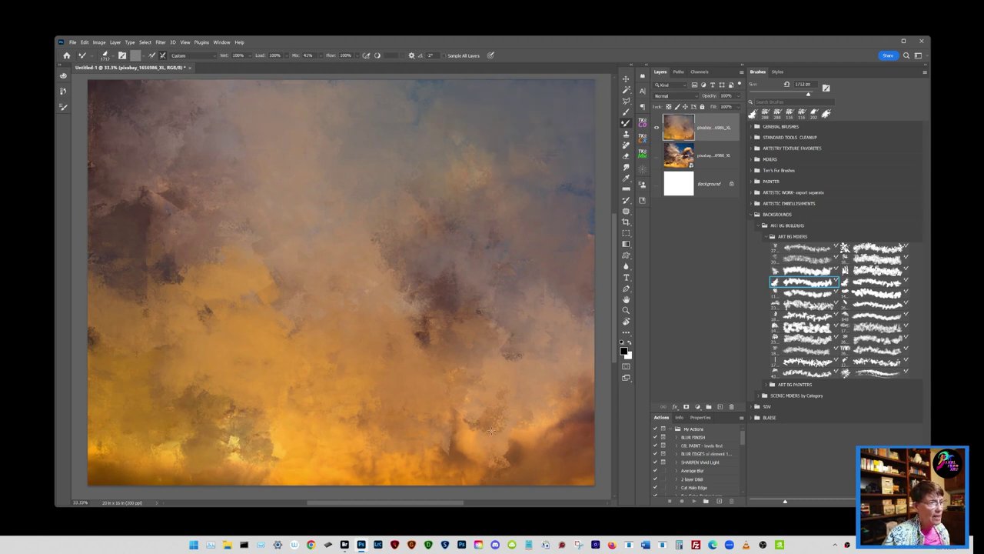
mouse_move(515, 444)
mouse_down()
mouse_move(569, 431)
mouse_move(584, 408)
mouse_move(580, 419)
mouse_up()
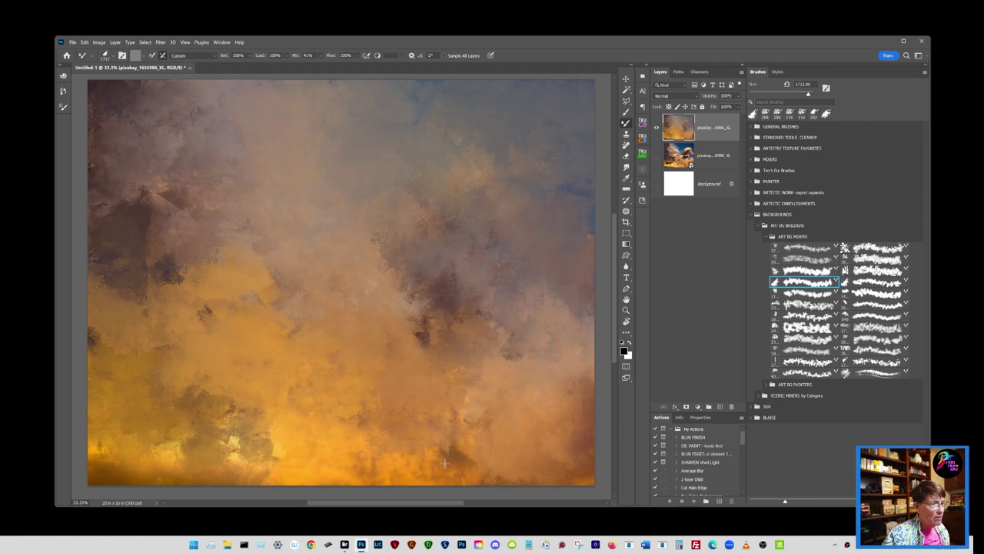
mouse_move(461, 442)
mouse_down()
mouse_move(410, 450)
mouse_move(307, 415)
mouse_move(219, 458)
mouse_move(117, 457)
mouse_move(150, 478)
mouse_move(96, 346)
mouse_move(161, 453)
mouse_move(107, 469)
mouse_move(139, 461)
mouse_move(157, 311)
mouse_move(136, 230)
mouse_move(91, 195)
mouse_move(110, 154)
mouse_move(164, 190)
mouse_up()
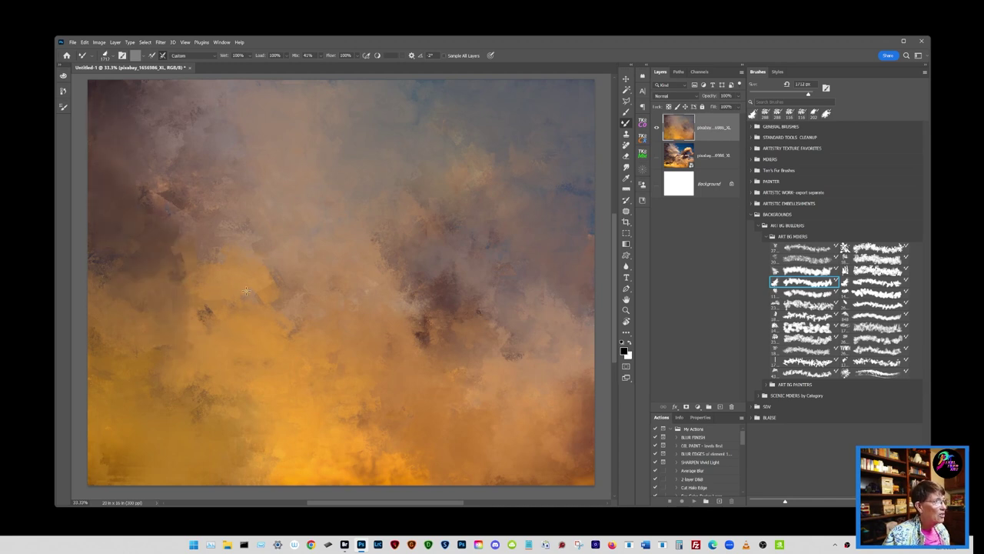
drag(246, 291, 303, 317)
mouse_move(430, 324)
mouse_down()
mouse_move(388, 331)
mouse_move(365, 286)
mouse_move(361, 242)
mouse_move(323, 223)
mouse_up()
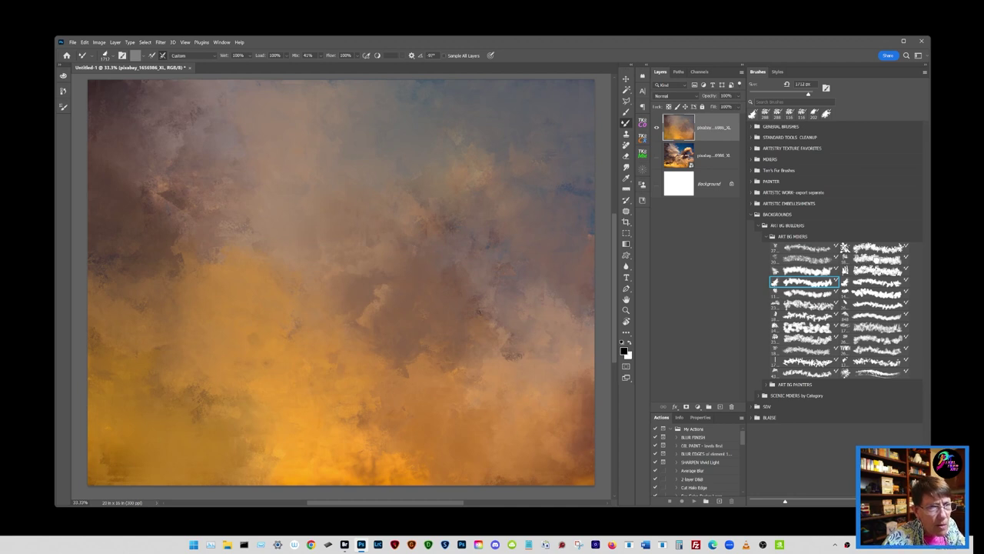
click(877, 259)
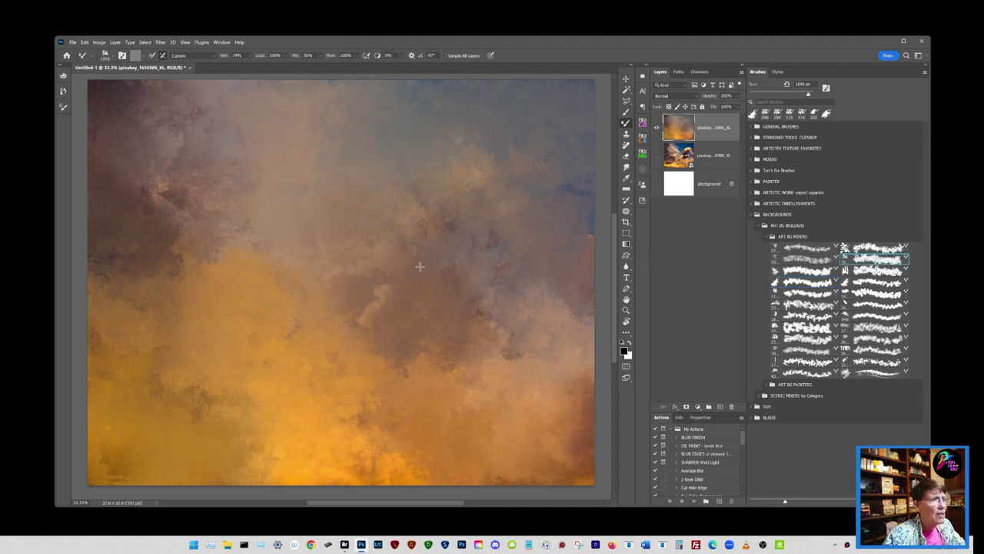
Load another mixer brush preset and start a free transform on the painted cloud layer.
click(373, 242)
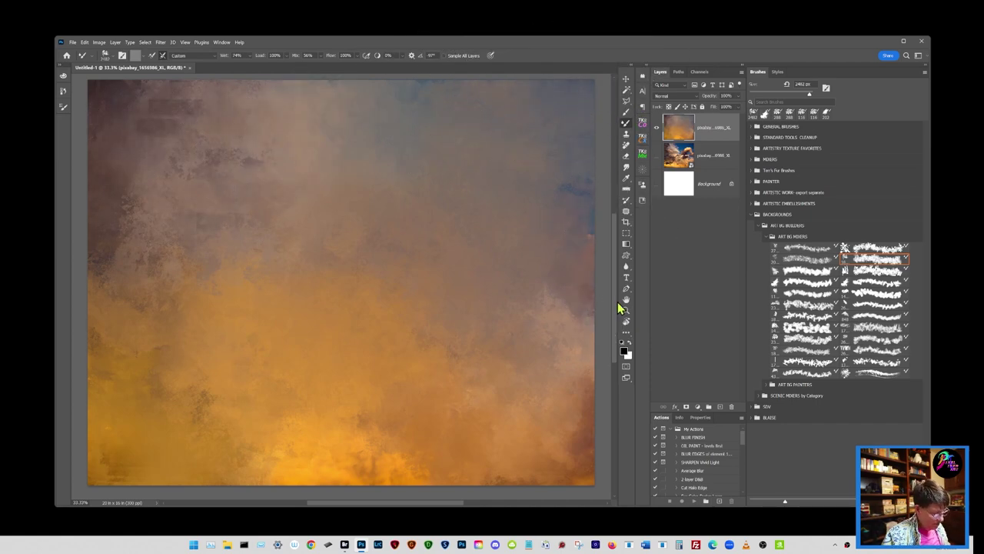
key(ctrl+t)
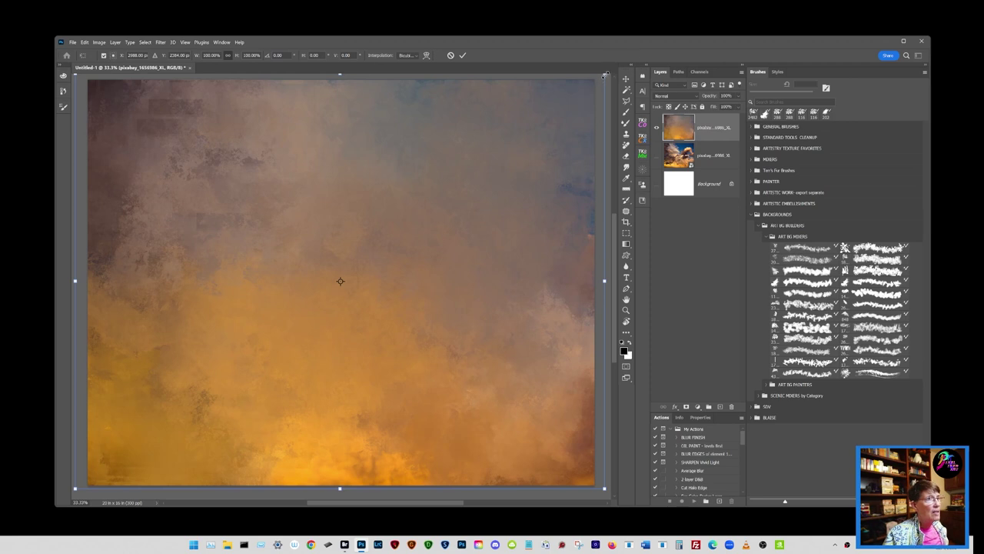
Scale the painted cloud layer down to about 85%, reposition it, and commit the transform.
drag(604, 75, 564, 105)
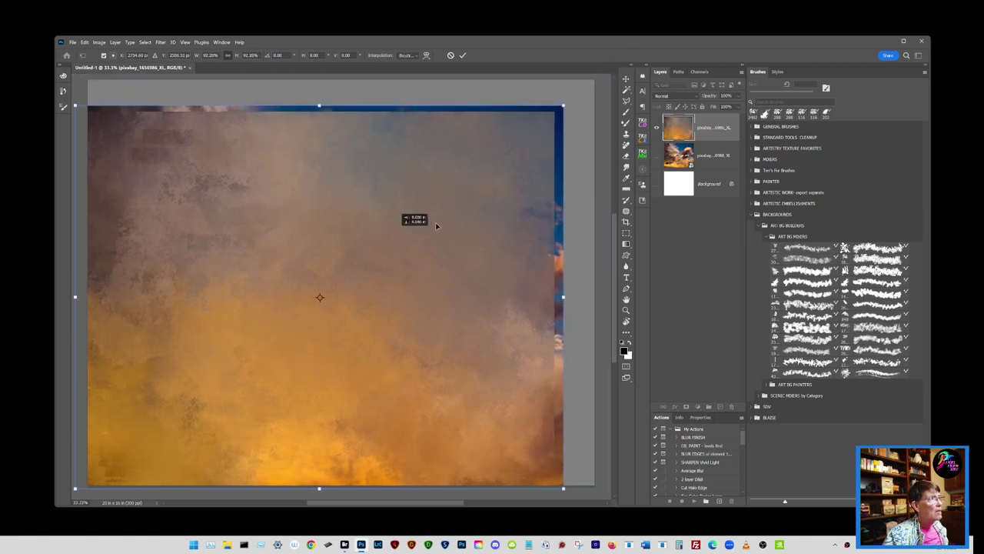
drag(435, 225, 468, 221)
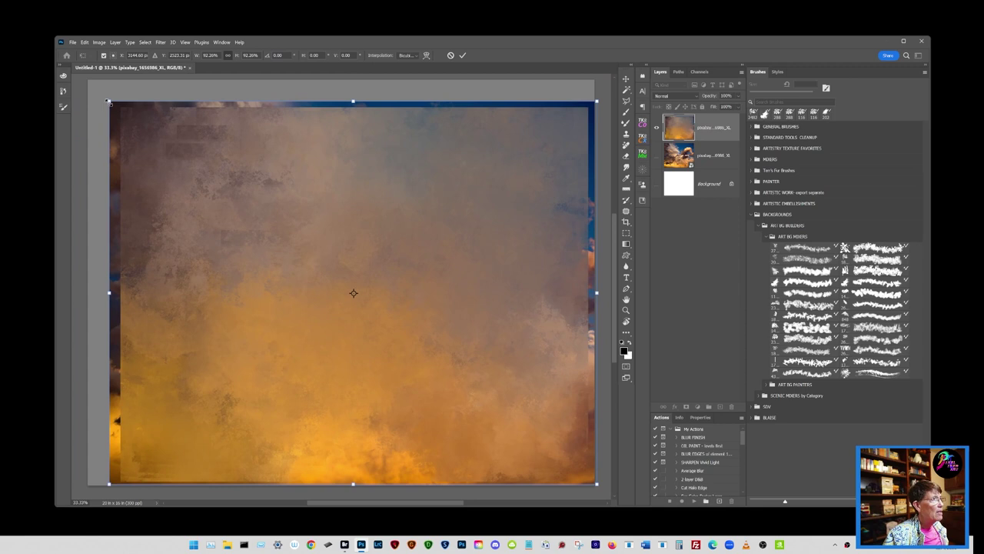
drag(108, 101, 139, 125)
drag(280, 233, 261, 212)
drag(582, 104, 573, 111)
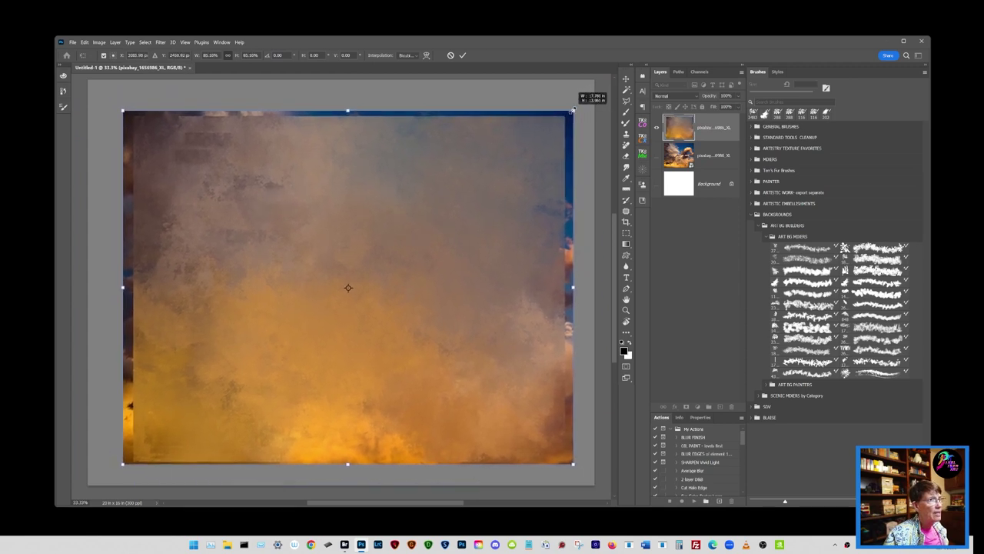
drag(494, 190, 493, 180)
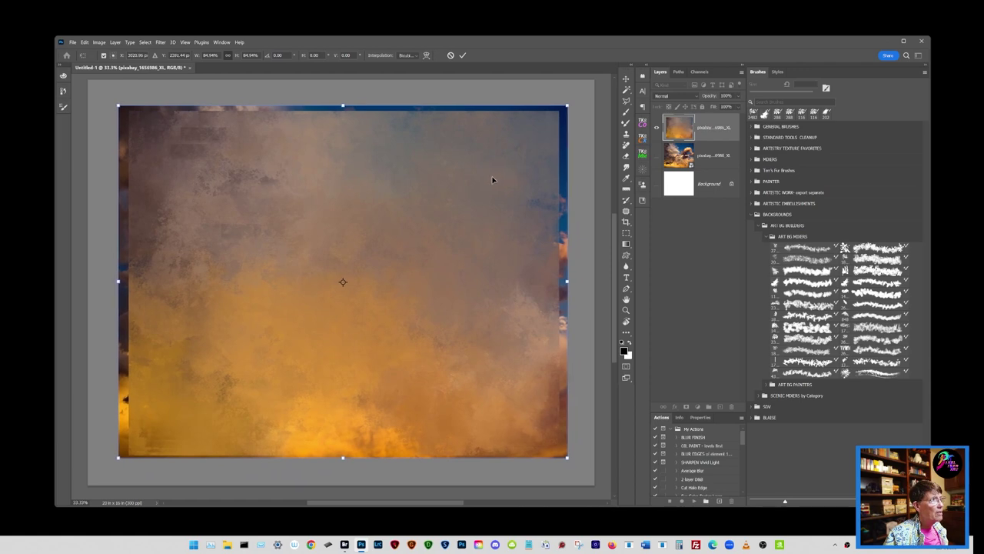
click(462, 54)
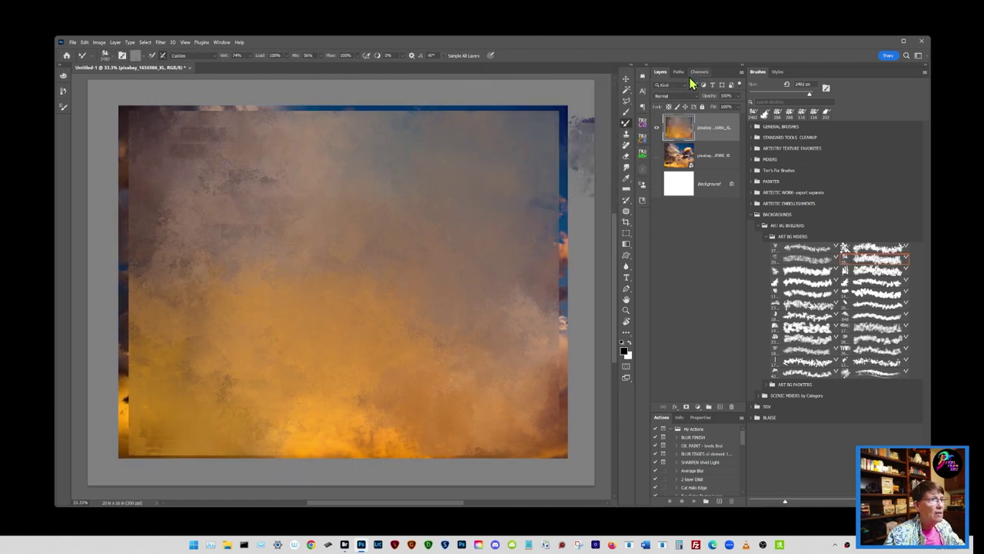
click(803, 273)
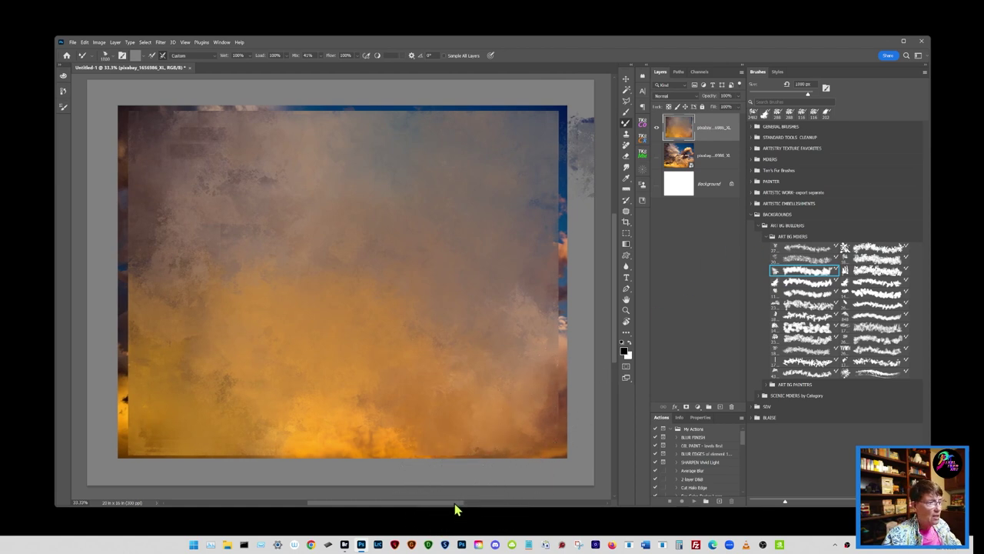
Paint over the blue top and left borders, then zoom out to see the whole canvas.
mouse_move(456, 504)
mouse_down()
mouse_move(485, 506)
mouse_move(459, 507)
mouse_up()
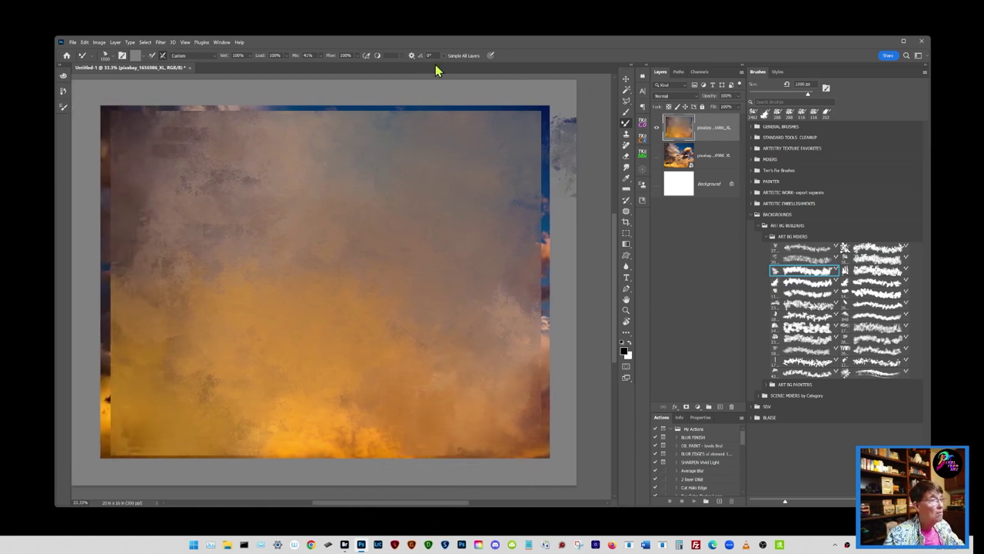
mouse_move(544, 103)
mouse_down()
mouse_move(480, 163)
mouse_move(430, 127)
mouse_move(389, 136)
mouse_up()
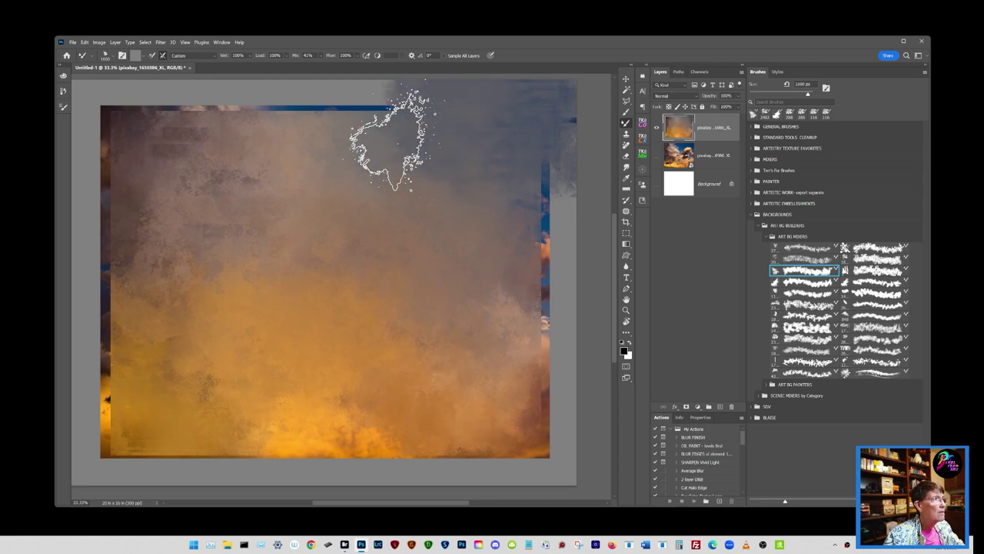
mouse_move(249, 112)
mouse_down()
mouse_move(256, 121)
mouse_move(143, 99)
mouse_move(99, 110)
mouse_move(96, 227)
mouse_move(115, 273)
mouse_move(115, 192)
mouse_up()
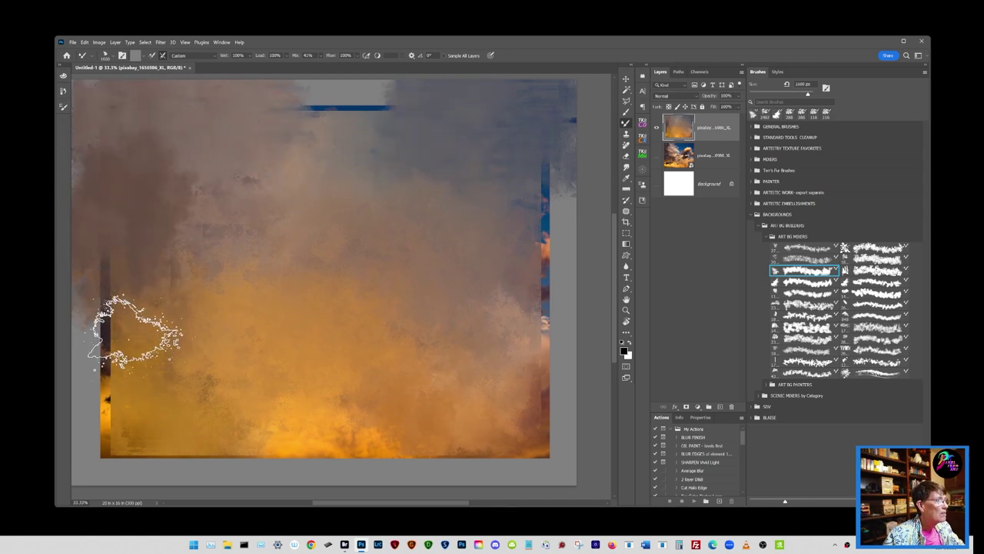
mouse_move(136, 331)
mouse_down()
mouse_move(113, 434)
mouse_move(95, 419)
mouse_move(213, 461)
mouse_move(187, 470)
mouse_move(300, 454)
mouse_move(412, 455)
mouse_move(261, 462)
mouse_move(533, 453)
mouse_move(557, 178)
mouse_move(532, 211)
mouse_move(502, 220)
mouse_move(485, 244)
mouse_move(392, 286)
mouse_move(534, 290)
mouse_move(395, 317)
mouse_move(535, 344)
mouse_move(381, 161)
mouse_move(357, 104)
mouse_move(357, 116)
mouse_move(302, 98)
mouse_move(257, 112)
mouse_move(329, 126)
mouse_move(475, 104)
mouse_move(530, 196)
mouse_move(561, 115)
mouse_move(542, 107)
mouse_move(496, 173)
mouse_move(455, 181)
mouse_move(454, 204)
mouse_move(492, 196)
mouse_move(560, 209)
mouse_up()
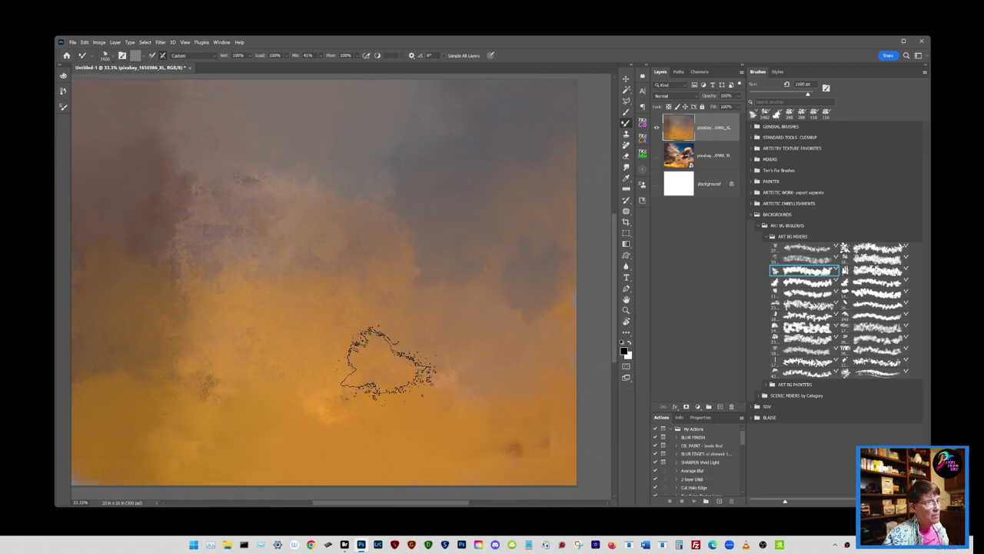
click(625, 309)
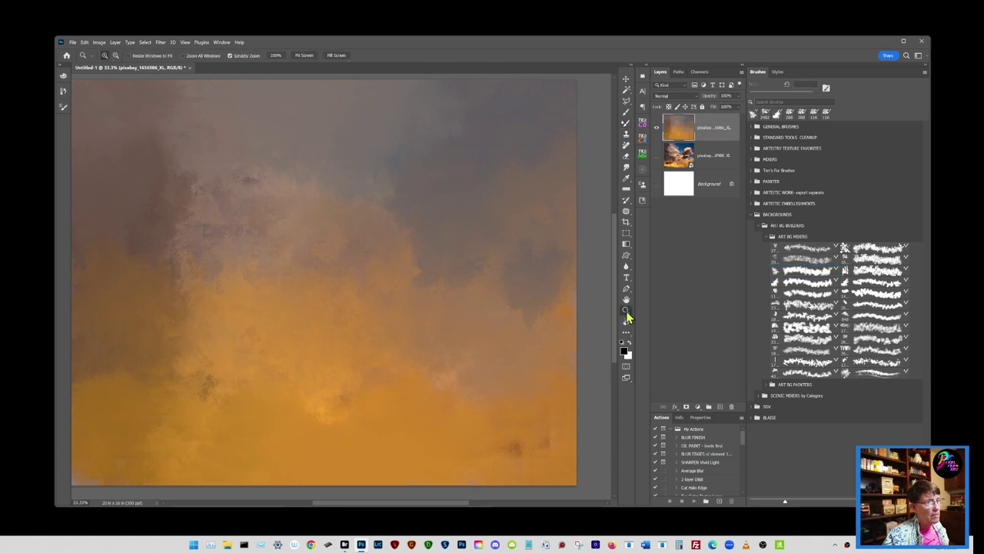
drag(536, 329, 563, 263)
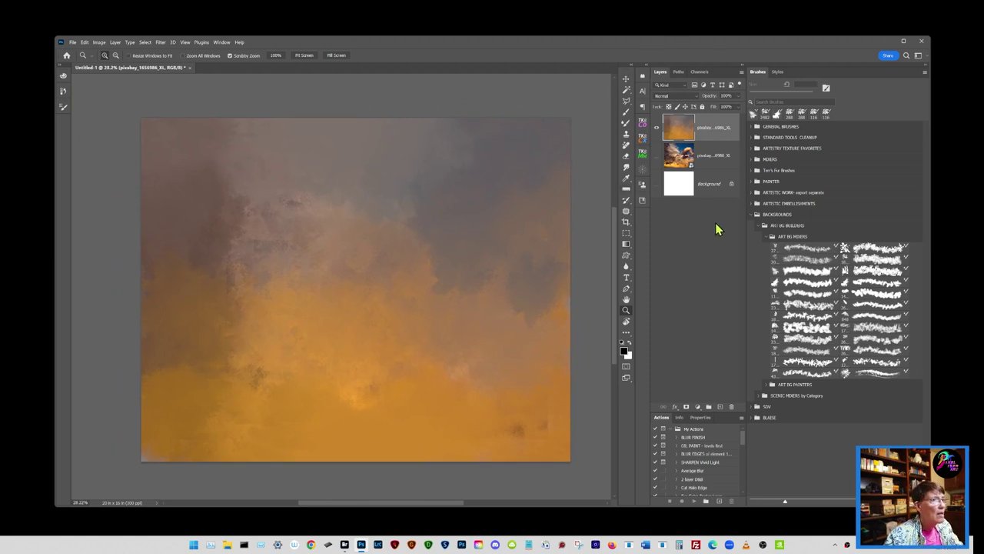
Blend the upper-left, centre and right clouds into smooth purple-to-orange haze.
click(800, 284)
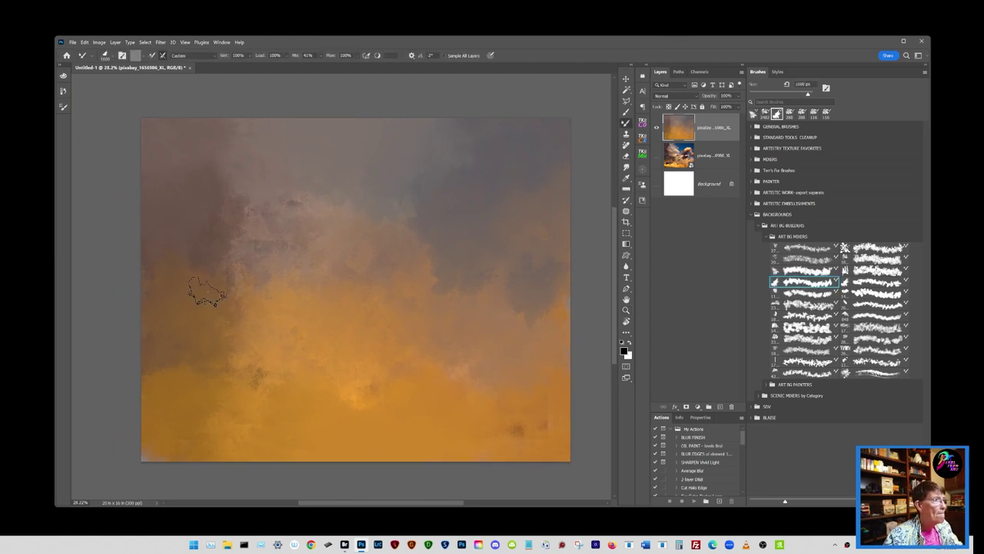
drag(179, 264, 213, 256)
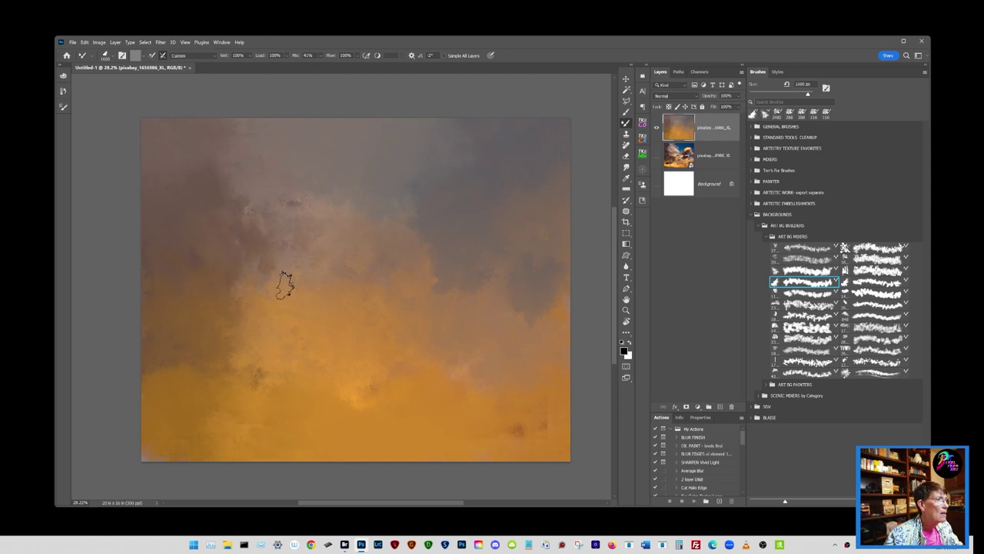
mouse_move(284, 284)
mouse_down()
mouse_move(268, 231)
mouse_move(314, 202)
mouse_move(262, 188)
mouse_move(244, 202)
mouse_move(198, 176)
mouse_up()
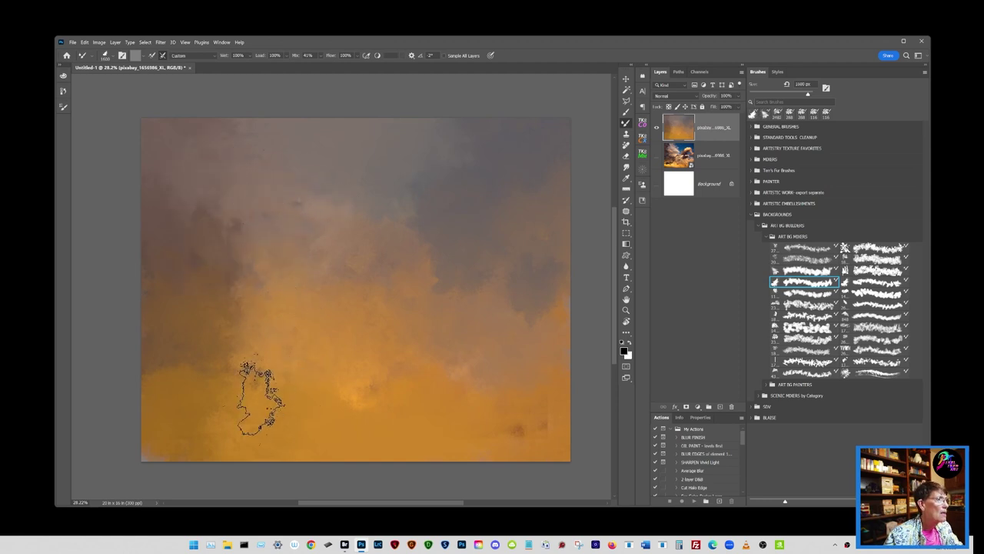
mouse_move(259, 396)
mouse_down()
mouse_move(266, 280)
mouse_move(228, 258)
mouse_move(264, 220)
mouse_up()
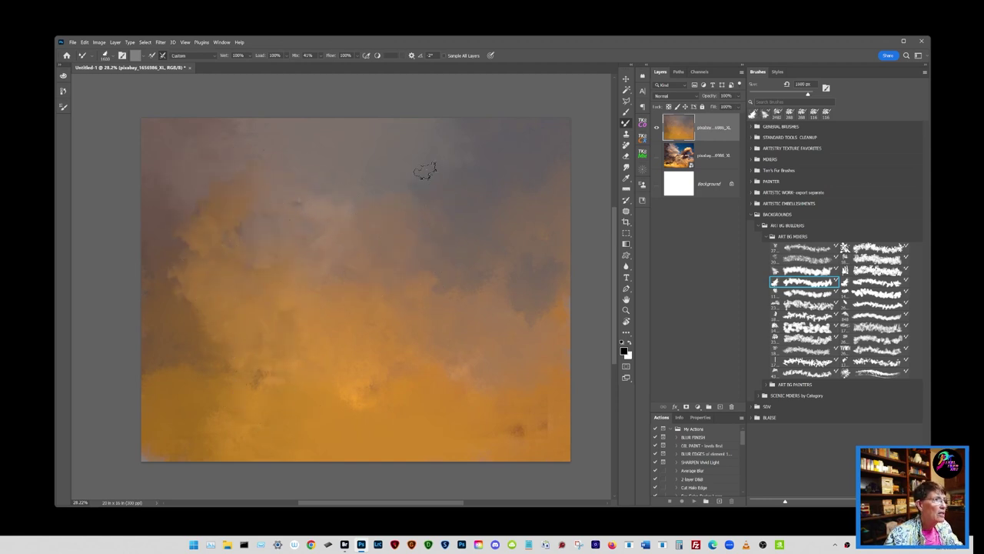
drag(417, 307, 537, 261)
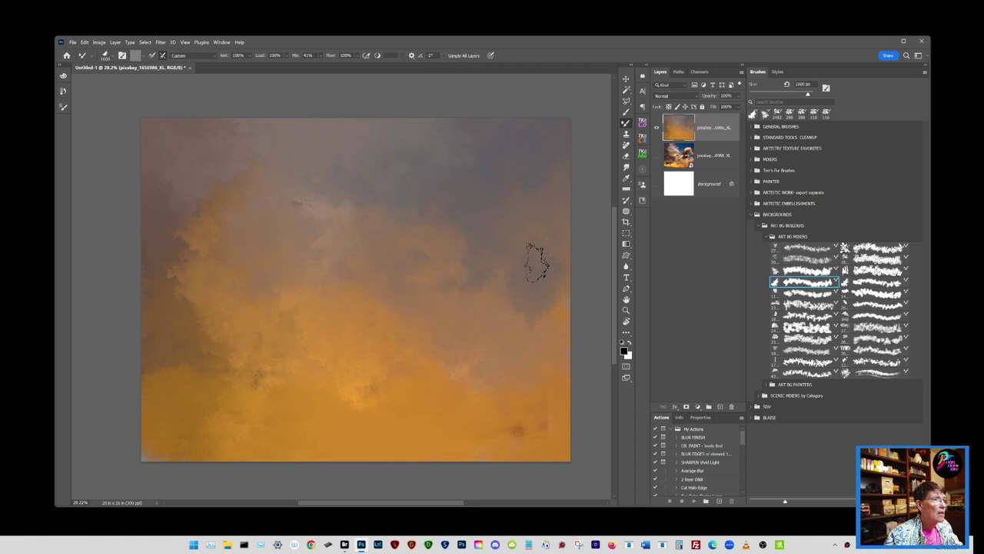
drag(517, 358, 527, 407)
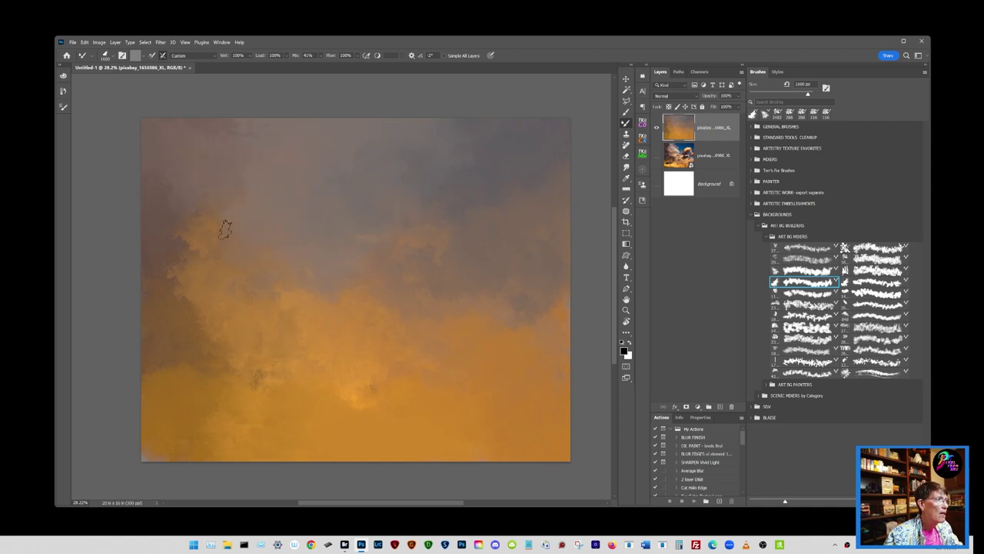
mouse_move(224, 229)
mouse_down()
mouse_move(249, 251)
mouse_move(143, 285)
mouse_move(210, 296)
mouse_move(276, 272)
mouse_move(186, 345)
mouse_move(251, 350)
mouse_move(261, 362)
mouse_move(299, 259)
mouse_move(324, 259)
mouse_up()
mouse_move(240, 199)
mouse_down()
mouse_move(306, 347)
mouse_move(293, 332)
mouse_move(300, 303)
mouse_move(379, 241)
mouse_up()
drag(498, 313, 538, 327)
drag(436, 326, 384, 266)
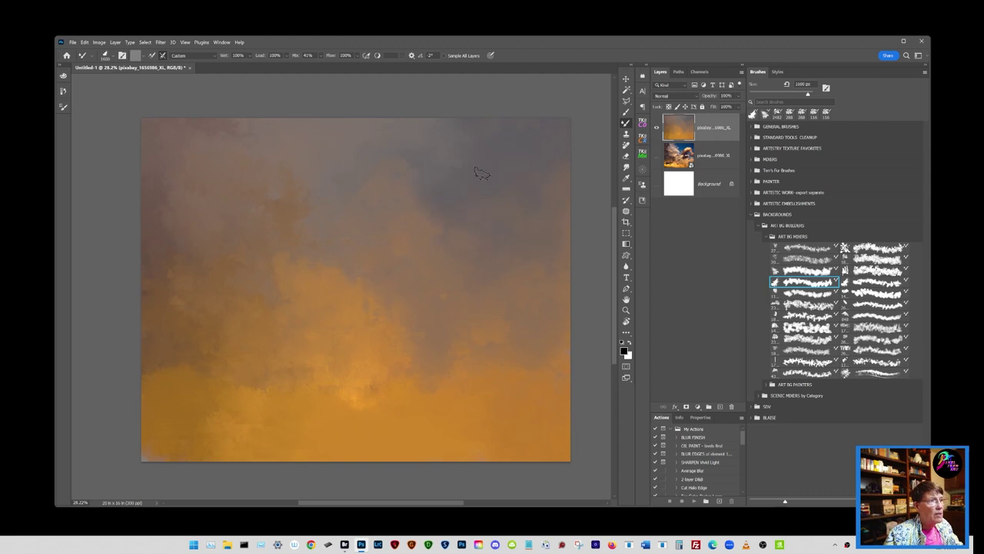
mouse_move(427, 184)
mouse_down()
mouse_move(391, 171)
mouse_move(344, 180)
mouse_up()
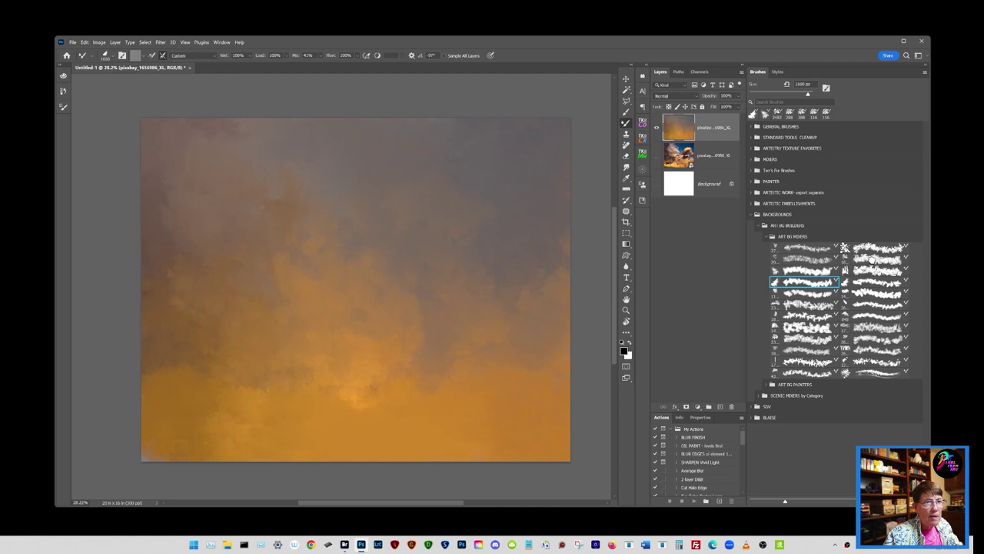
click(875, 259)
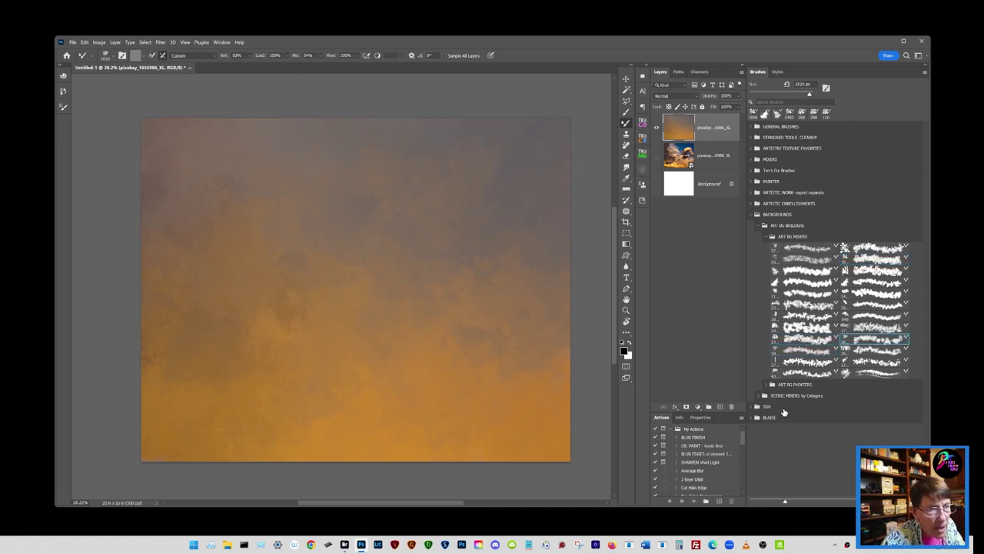
Enlarge the brush previews, scroll to a new mixer brush preset, and make it slightly smaller.
click(795, 503)
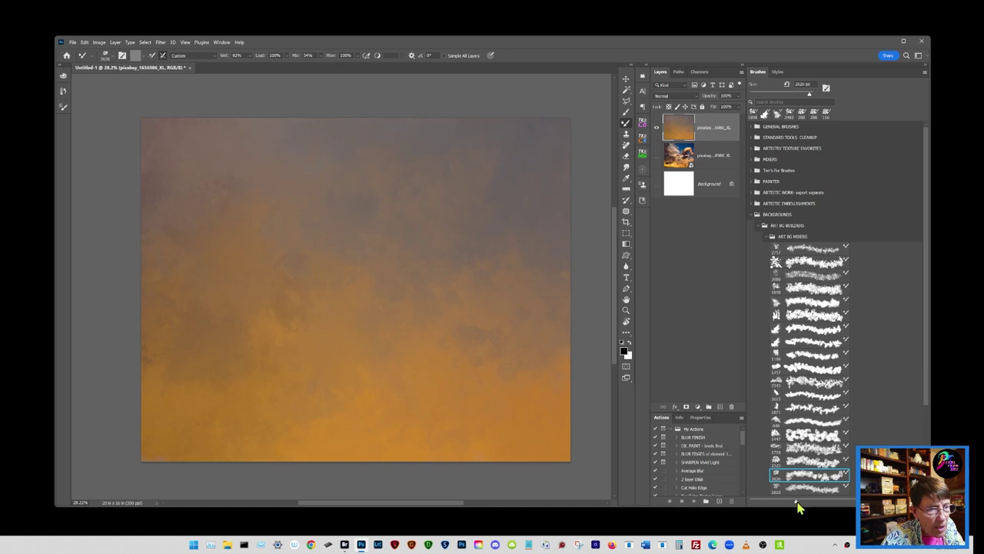
click(823, 502)
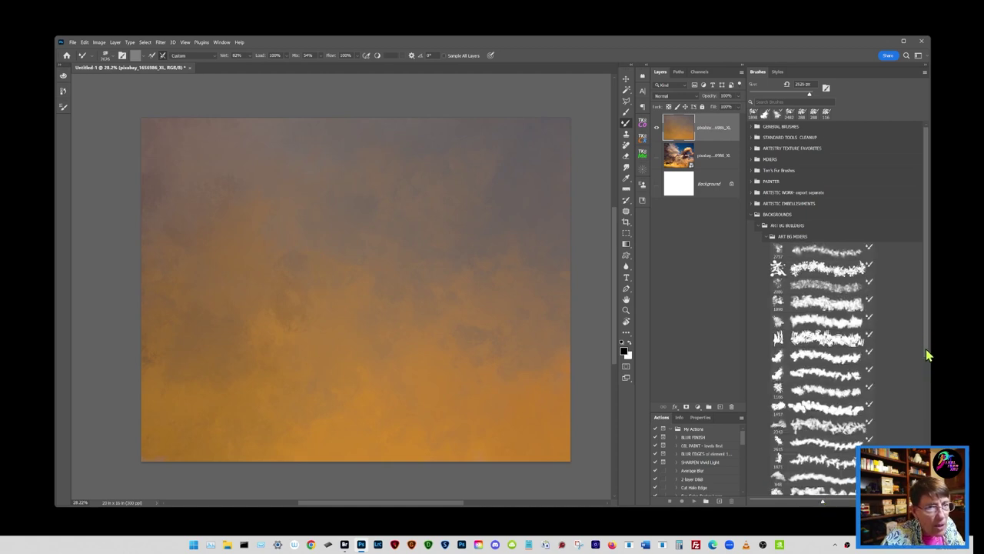
scroll(927, 354, down, 10)
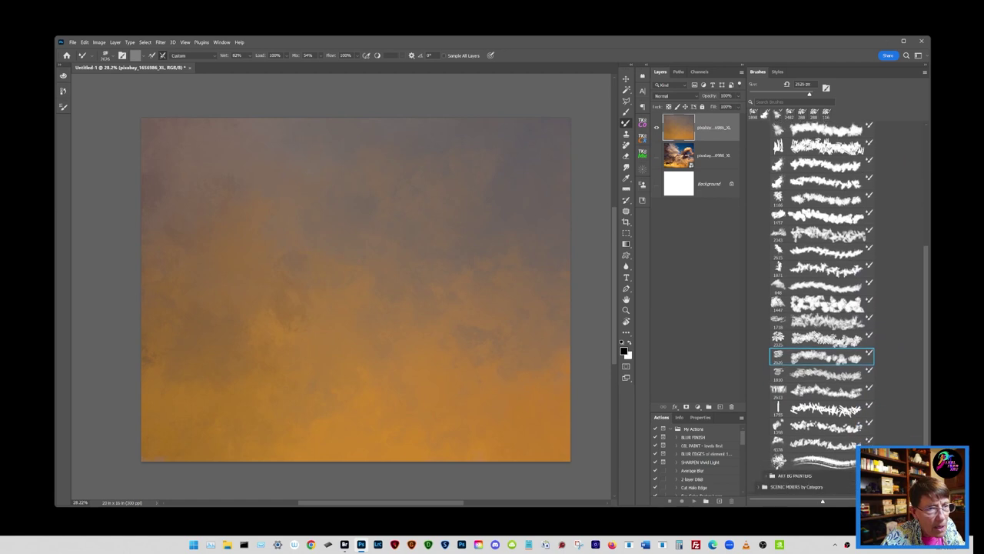
scroll(849, 307, down, 1)
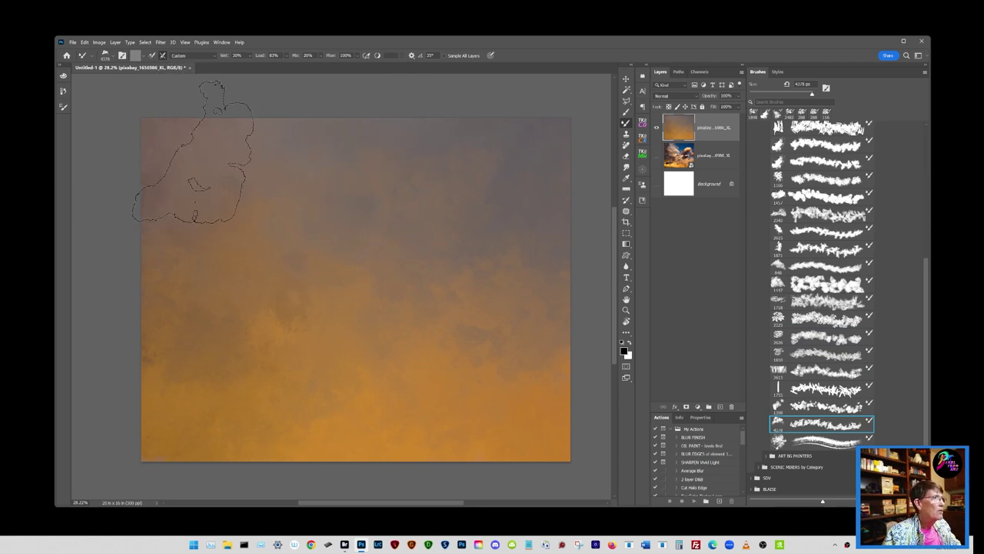
key([)
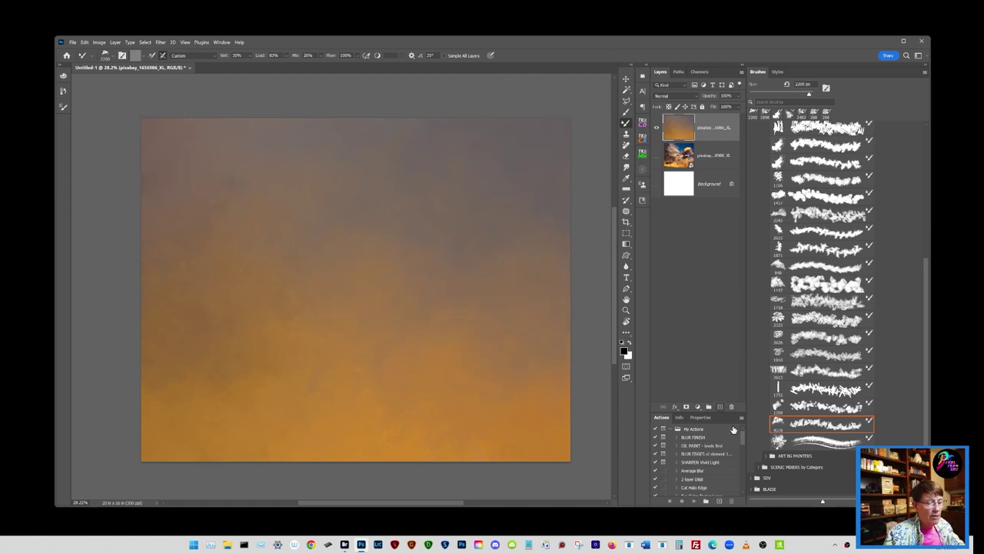
Duplicate the orange layer, set the copy to Vivid Light, and select the layer below.
key(ctrl+j)
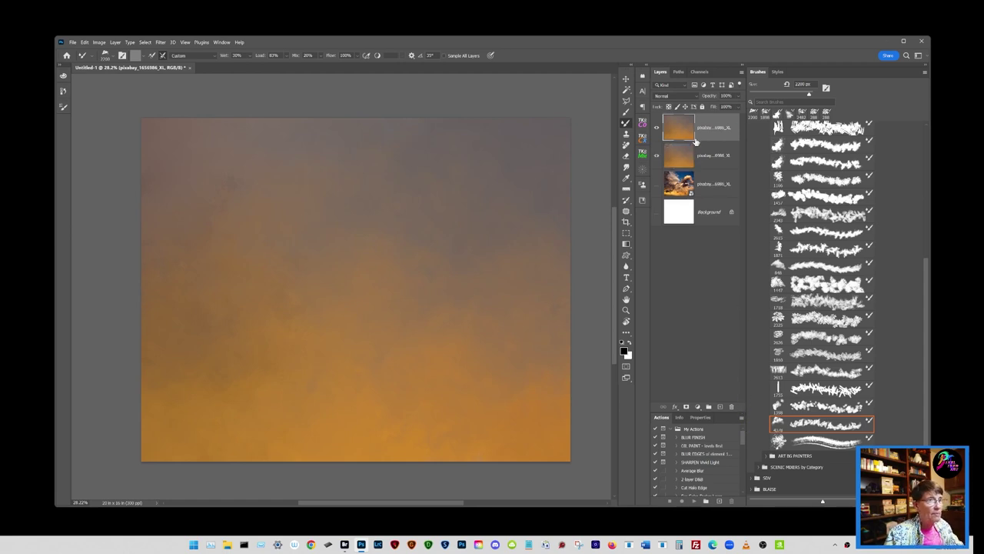
click(669, 95)
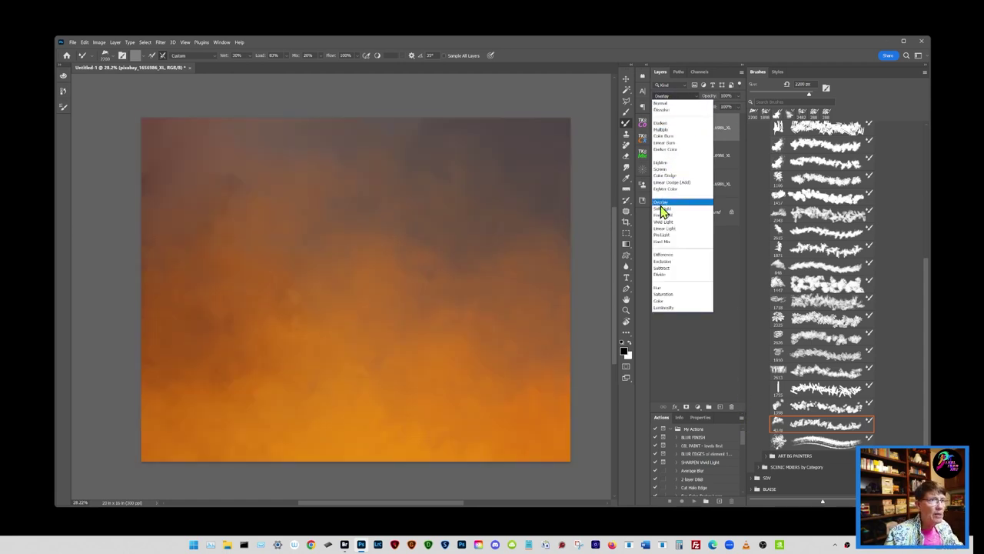
click(665, 209)
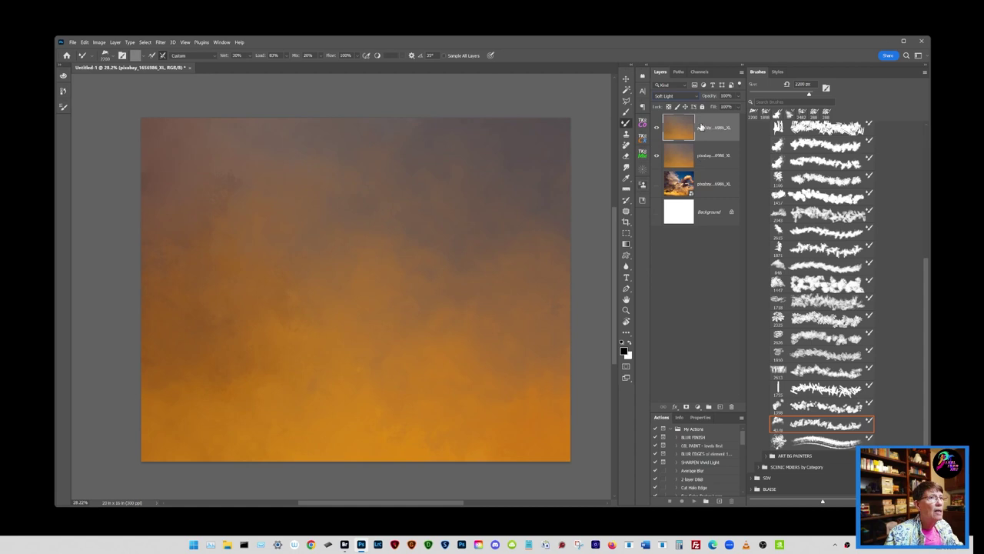
click(677, 96)
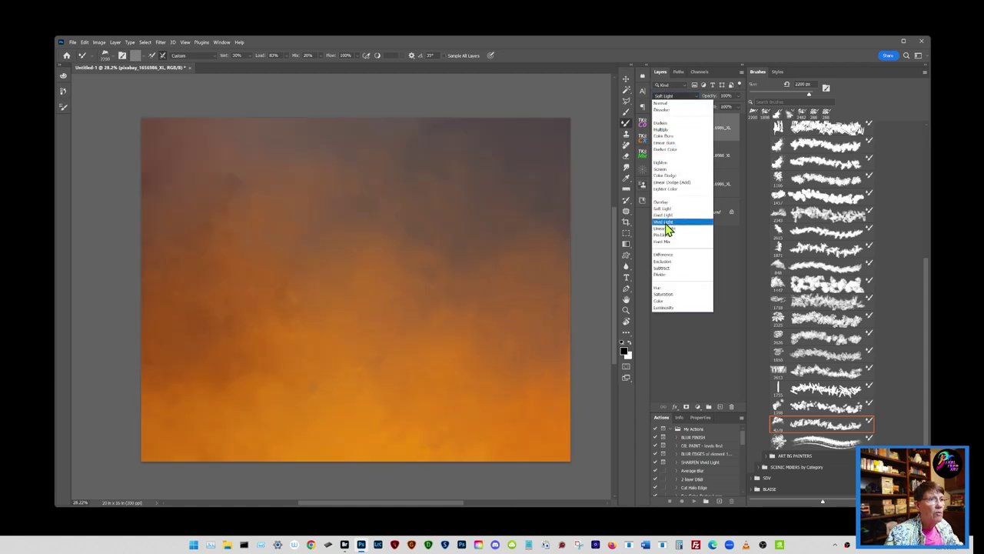
click(666, 223)
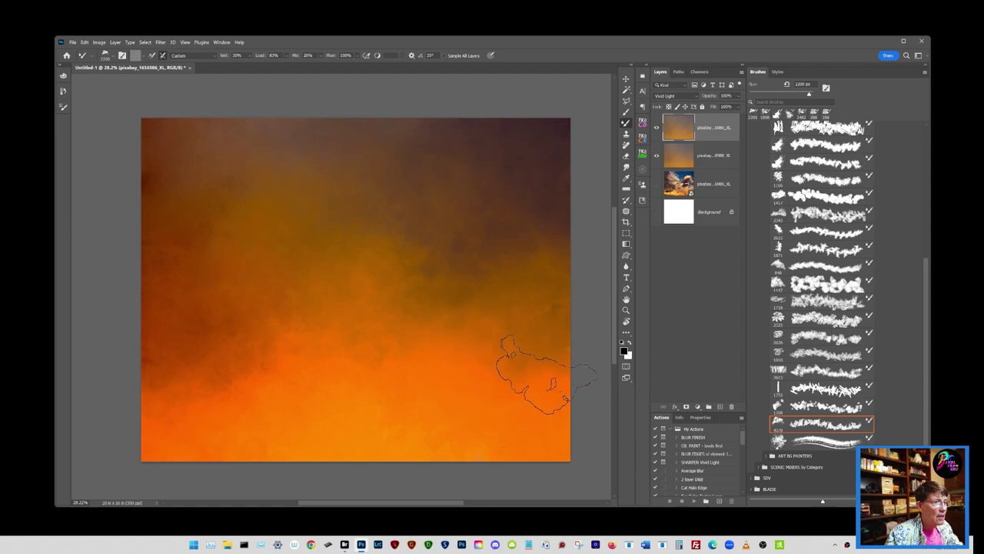
click(666, 159)
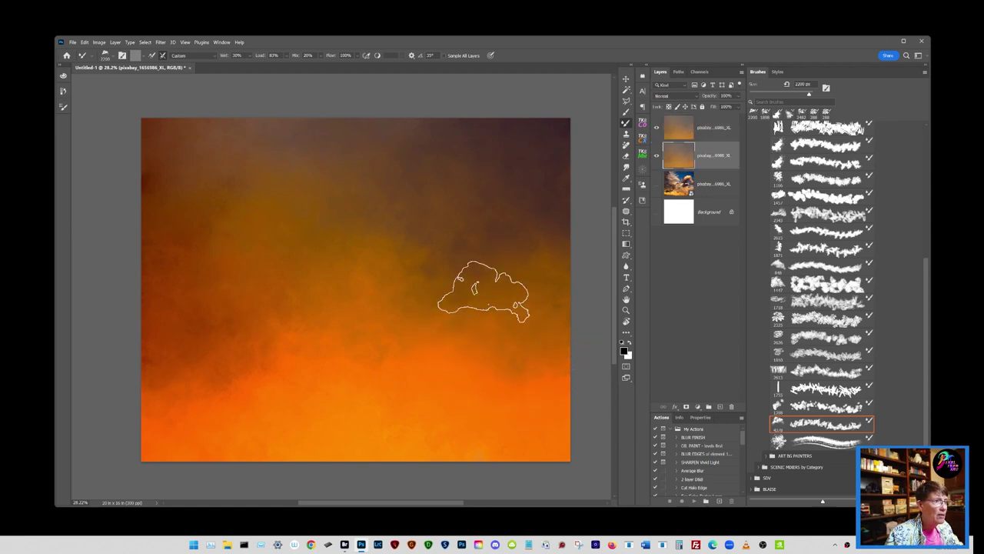
Change the top orange copy to Overlay and toggle the orange layers to compare with the photo.
click(677, 131)
click(669, 99)
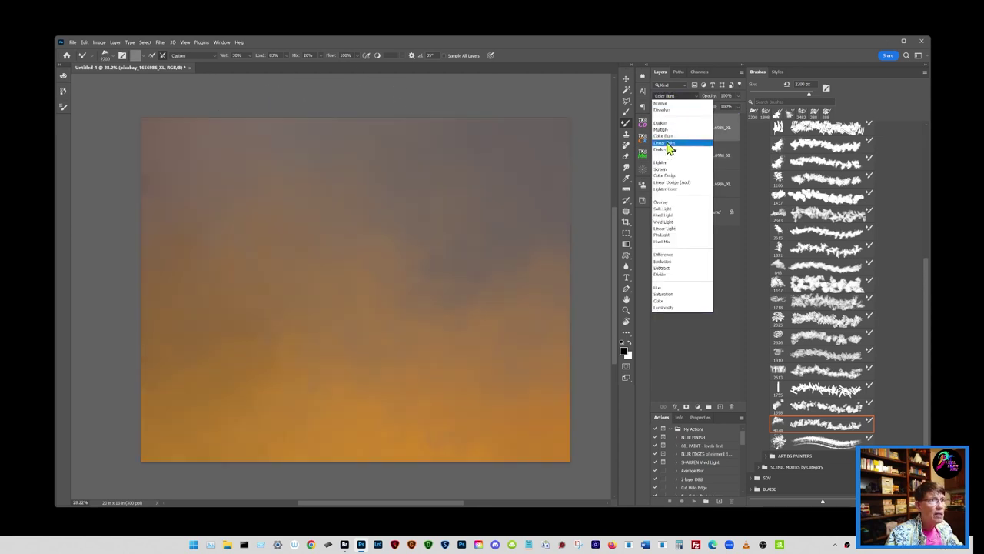
click(666, 211)
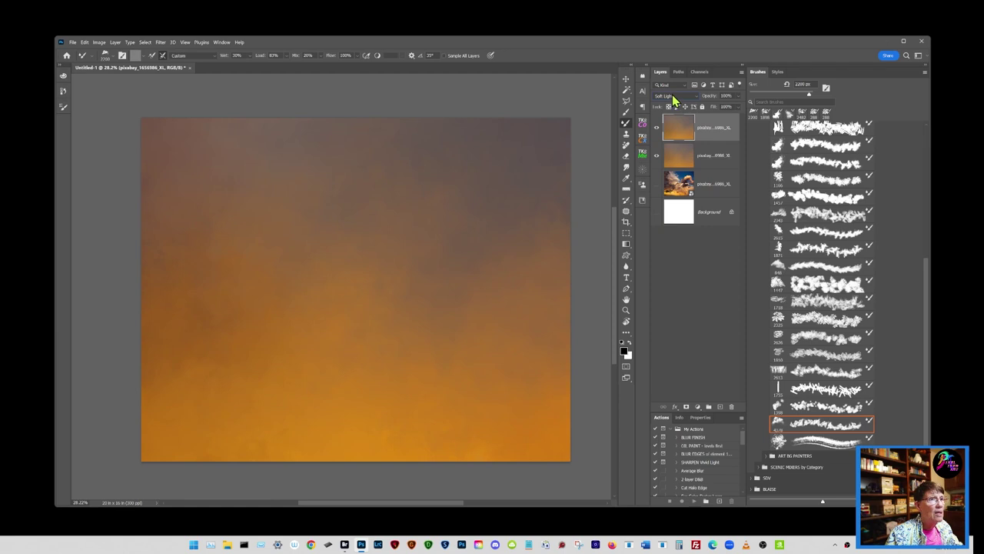
click(672, 96)
click(667, 204)
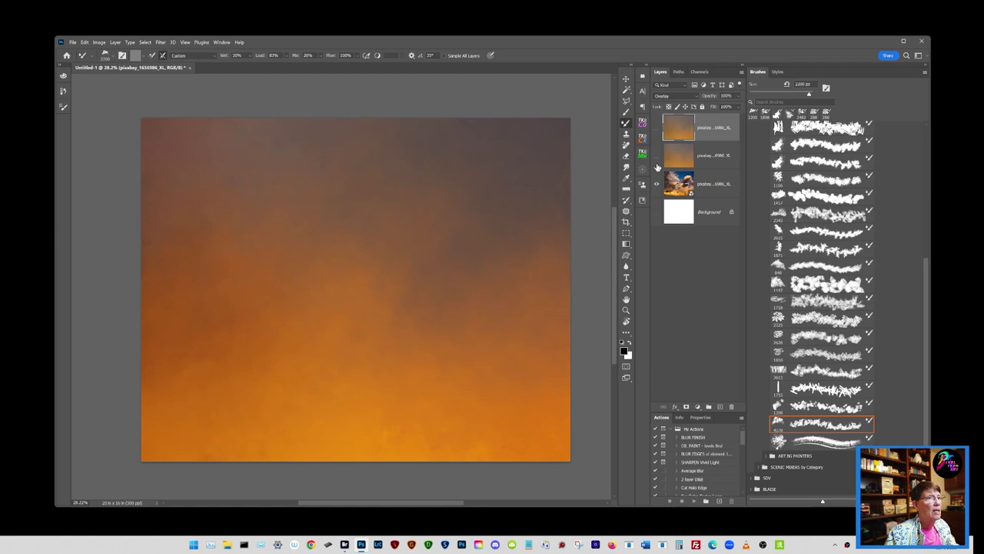
alt+click(656, 183)
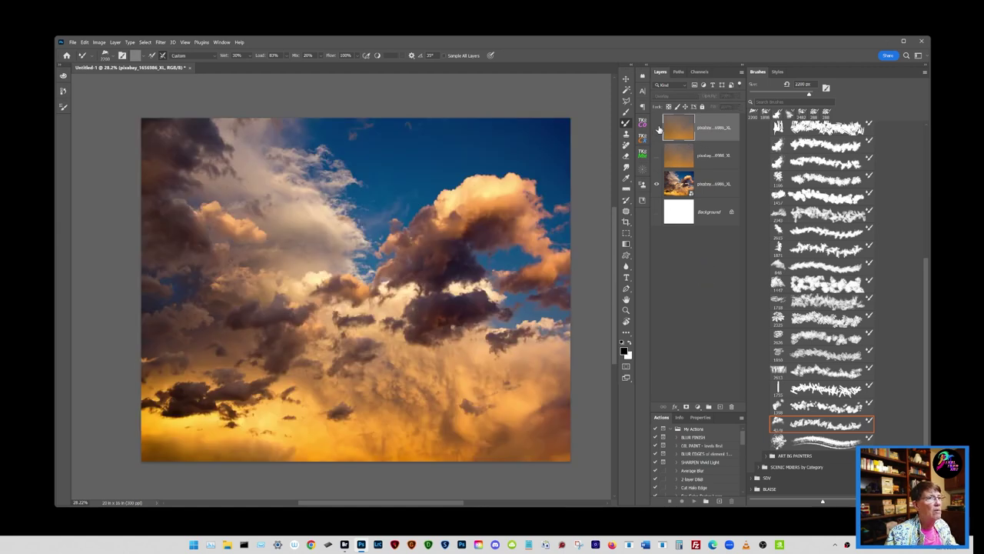
click(657, 157)
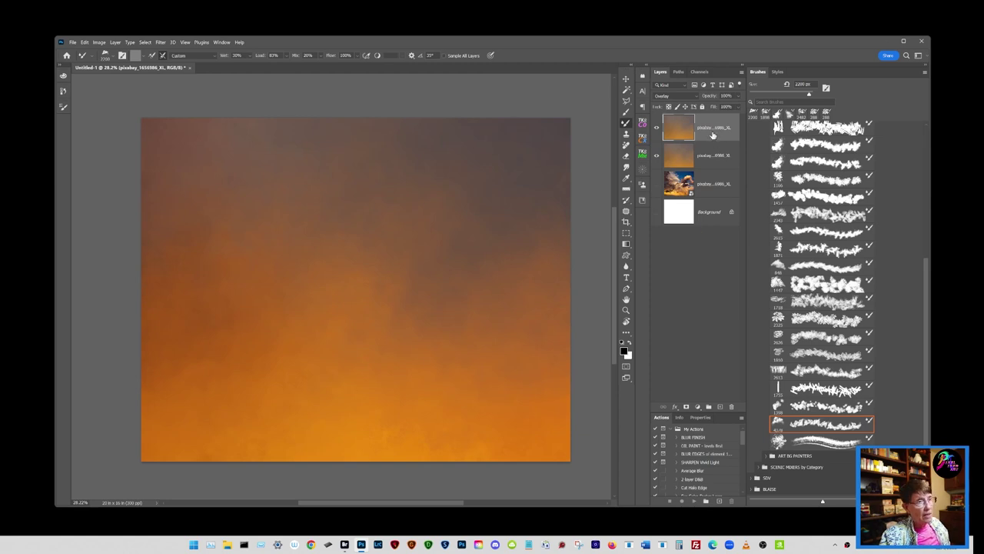
Duplicate both orange layers and merge the copies into one layer.
click(725, 166)
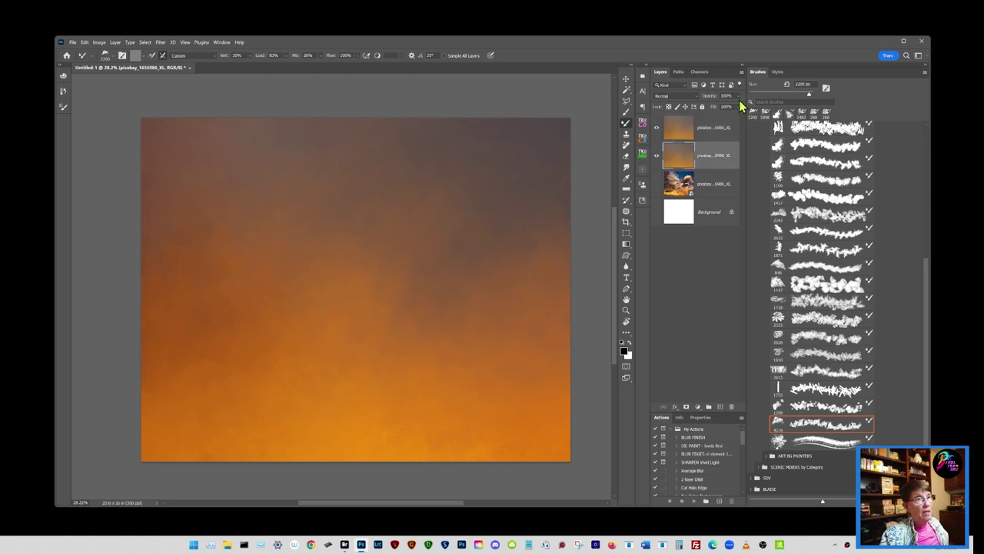
shift+click(727, 129)
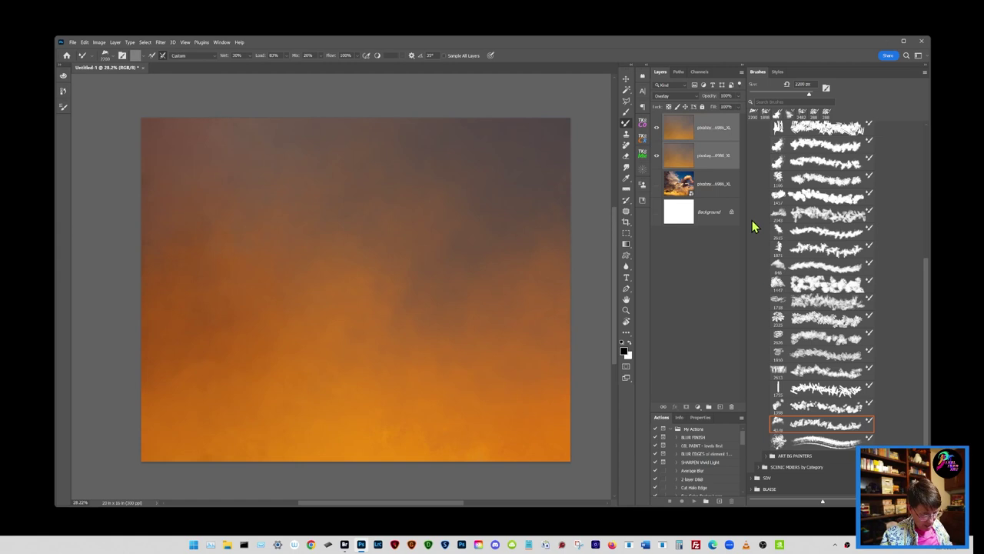
key(ctrl+j)
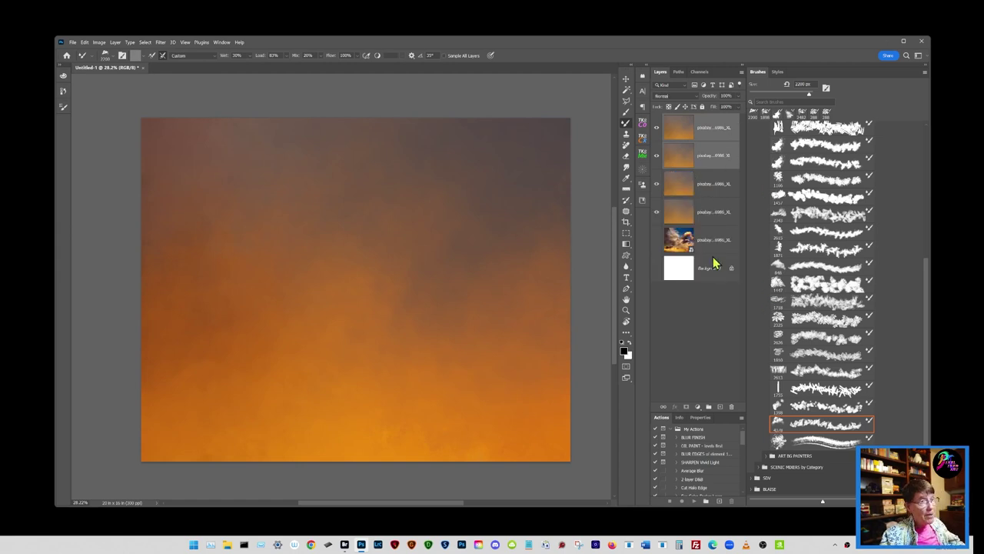
key(ctrl+e)
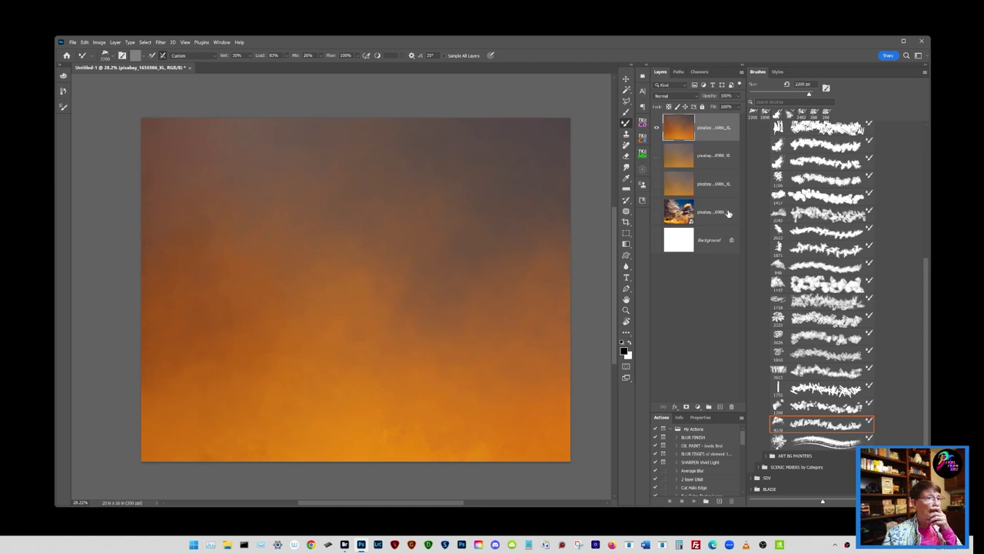
Unlock the Background layer and delete it.
click(727, 160)
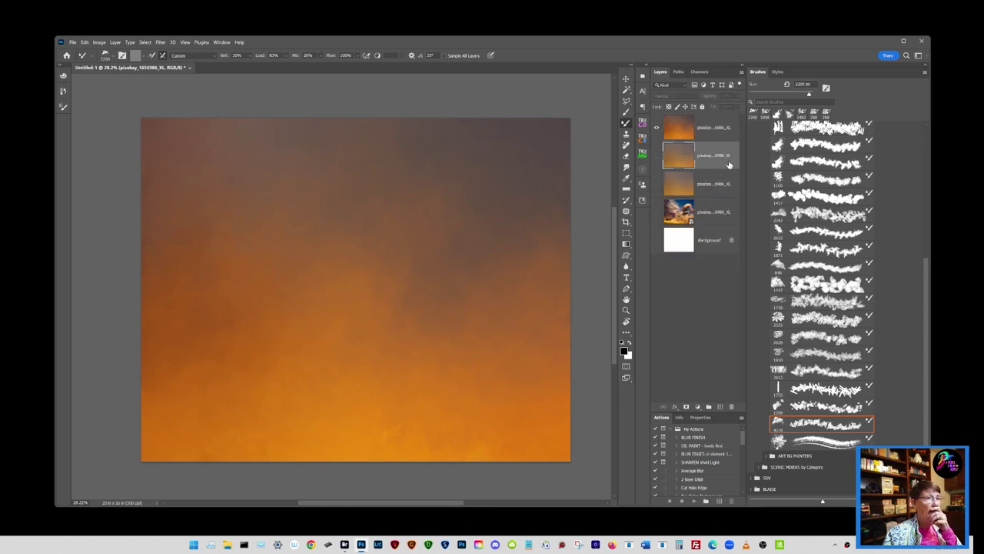
click(733, 242)
drag(732, 243, 732, 406)
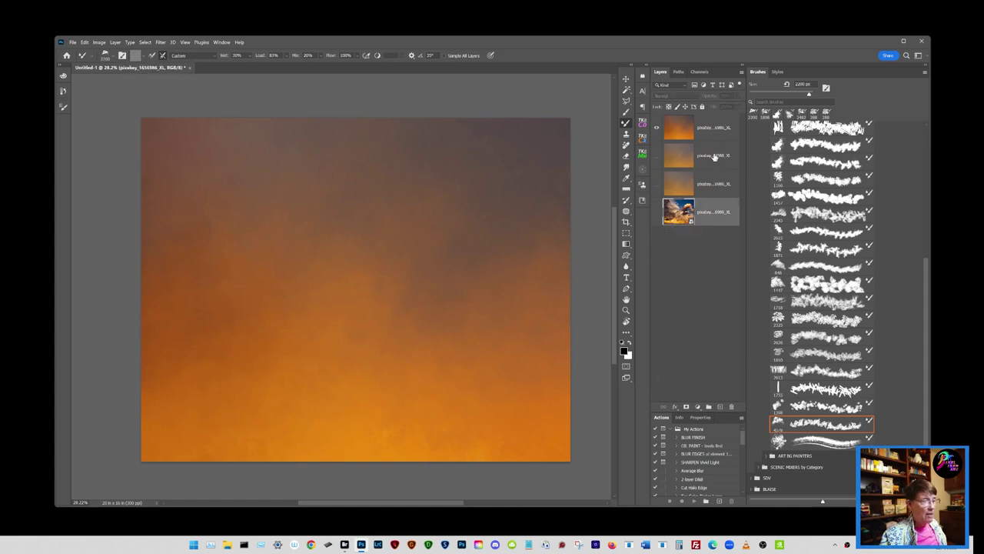
Gather the lower layers into Group 1 and hide the group.
shift+click(719, 163)
drag(727, 165, 708, 407)
click(656, 146)
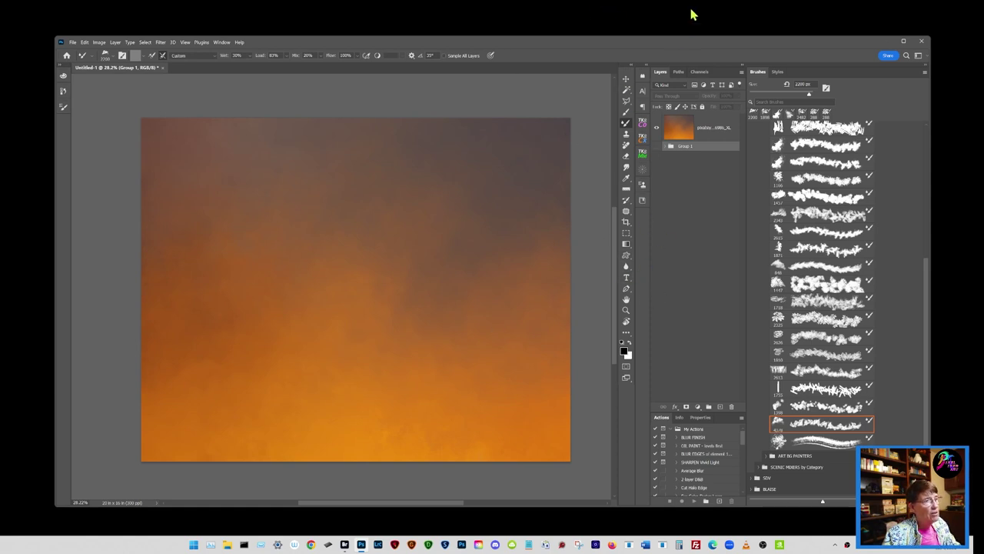
mouse_move(612, 320)
mouse_down()
mouse_move(614, 287)
mouse_move(614, 309)
mouse_up()
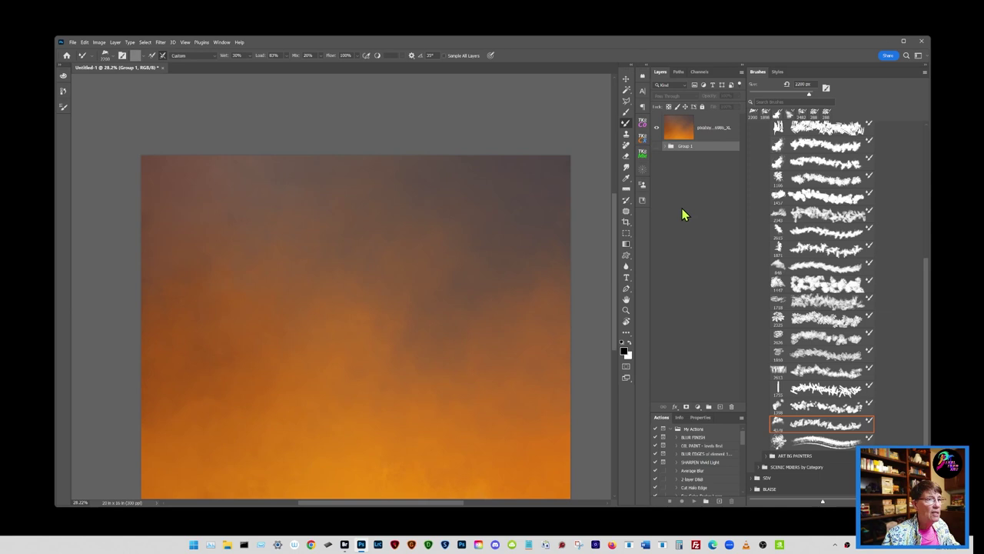
Add a Gradient Map adjustment layer and move it to the top of the stack.
mouse_move(615, 252)
mouse_down()
mouse_move(614, 242)
mouse_move(615, 273)
mouse_move(614, 263)
mouse_up()
click(698, 410)
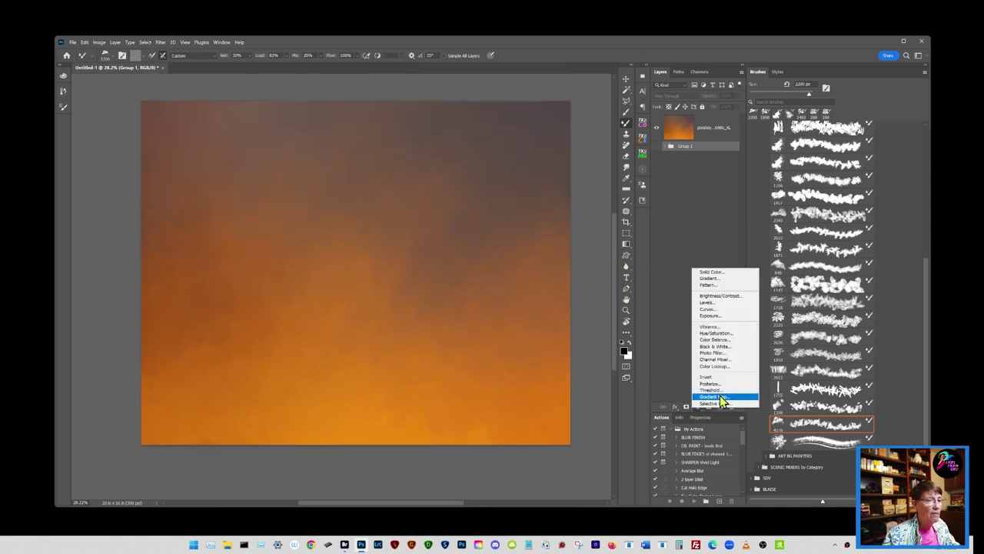
click(722, 403)
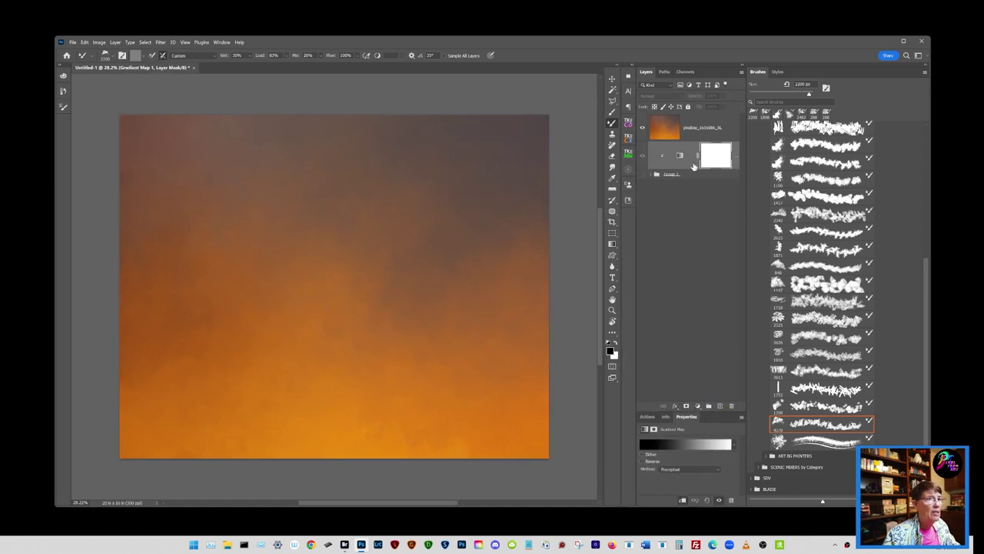
drag(694, 166, 686, 126)
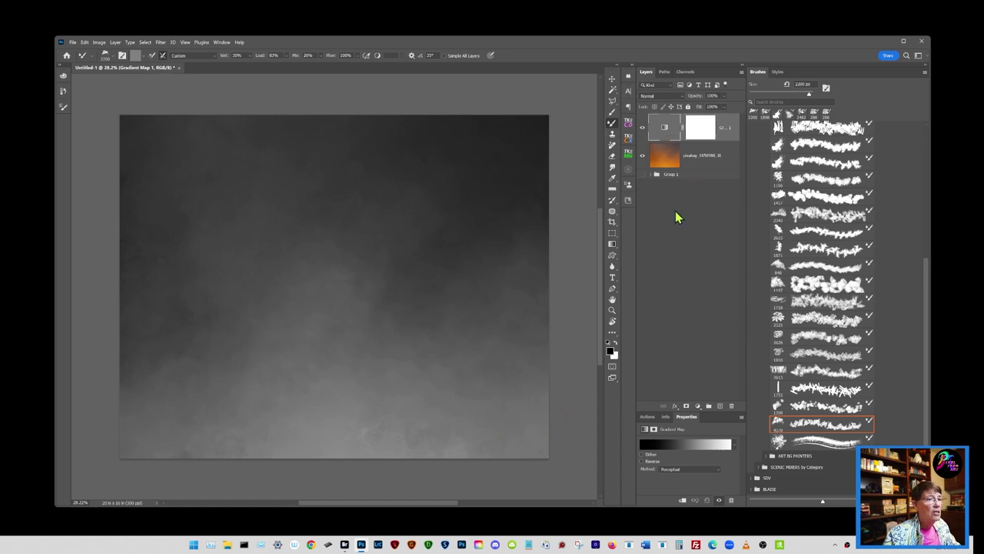
Try the grad-15 and #01/#17 washed_away_art gradient presets on the map.
click(682, 444)
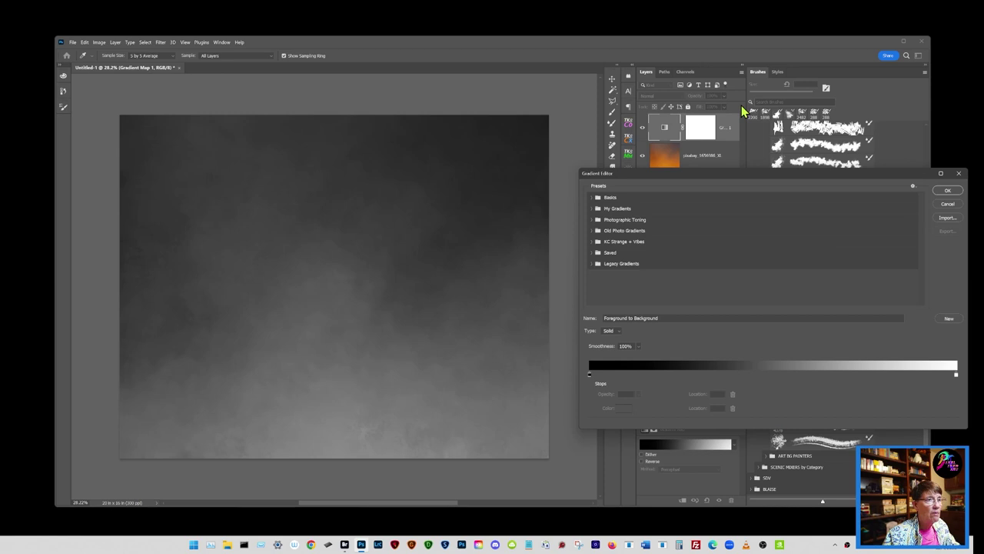
click(595, 209)
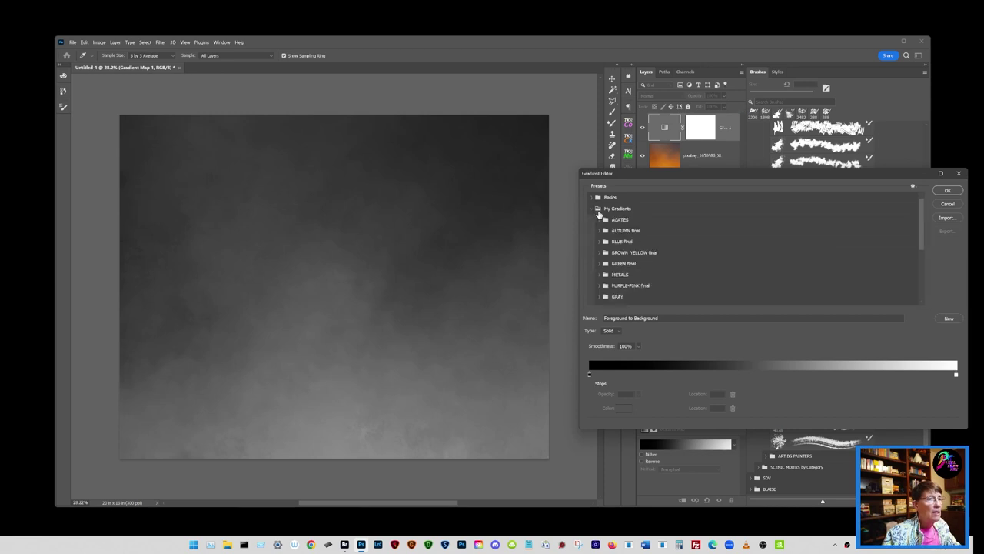
click(602, 240)
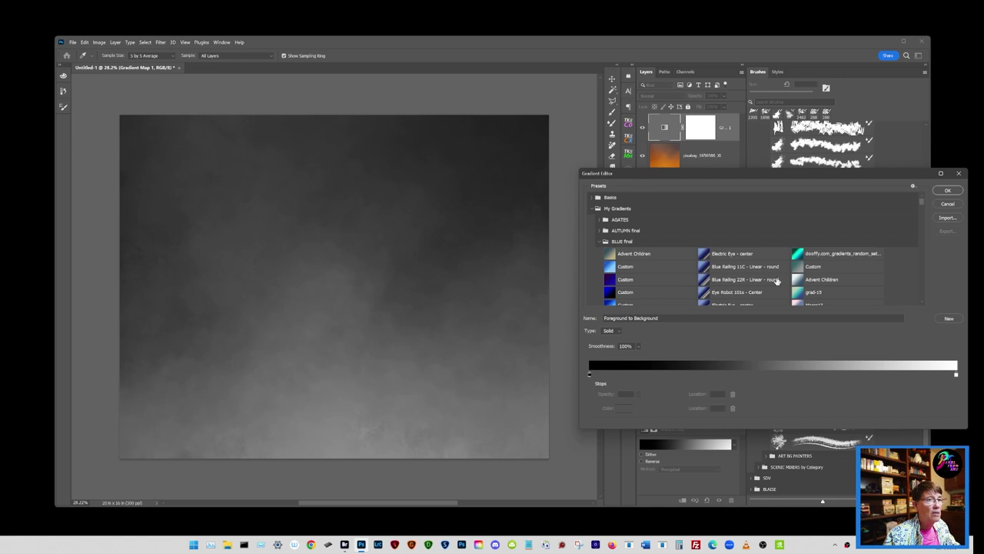
click(801, 293)
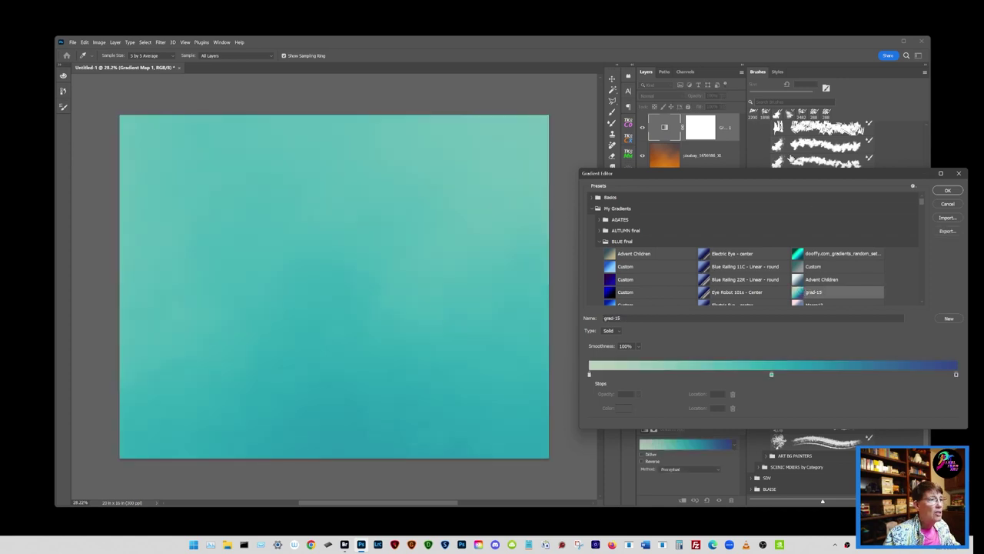
drag(885, 175, 858, 172)
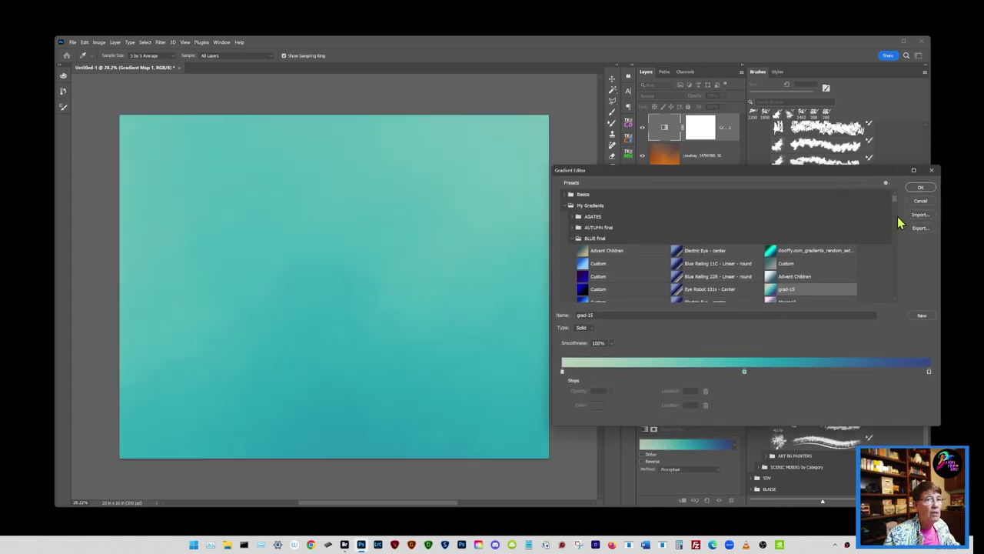
drag(896, 204, 899, 226)
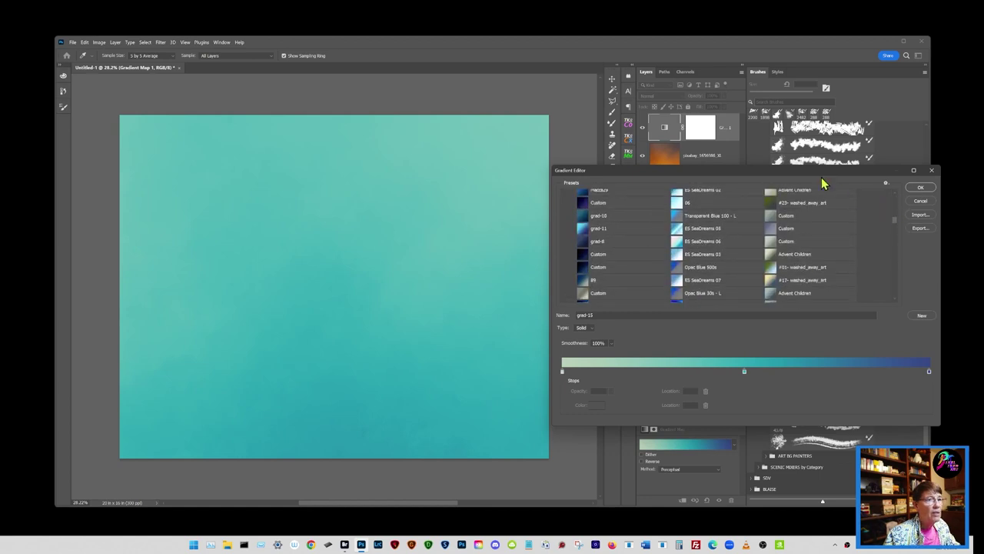
click(772, 266)
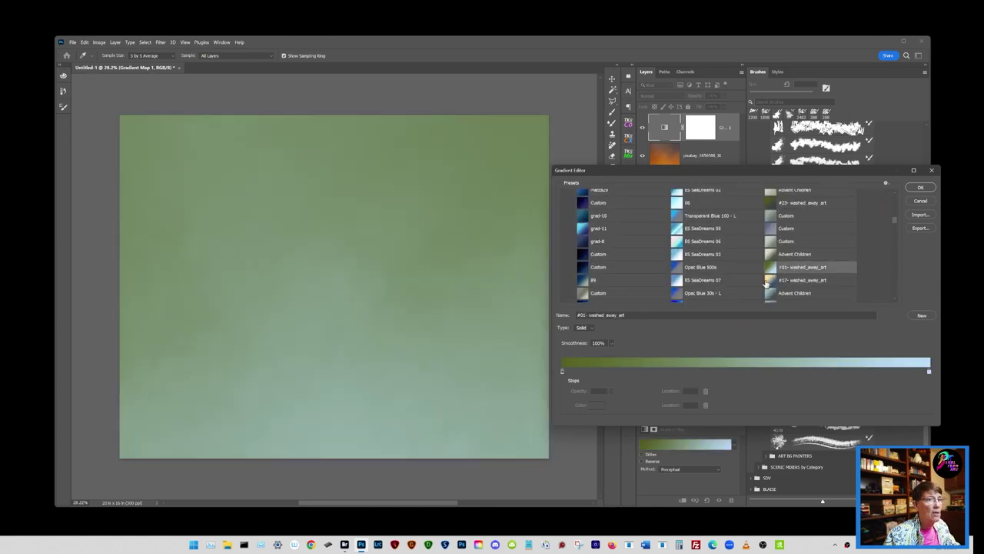
click(773, 281)
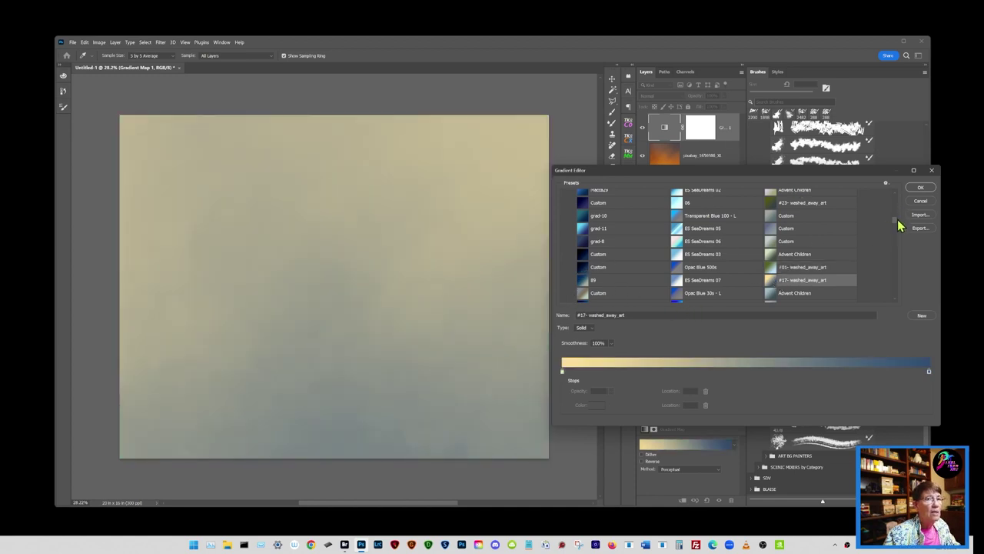
drag(896, 218, 896, 228)
Try the blue-to-purple '50' gradient and several teal and blue custom gradients.
click(771, 279)
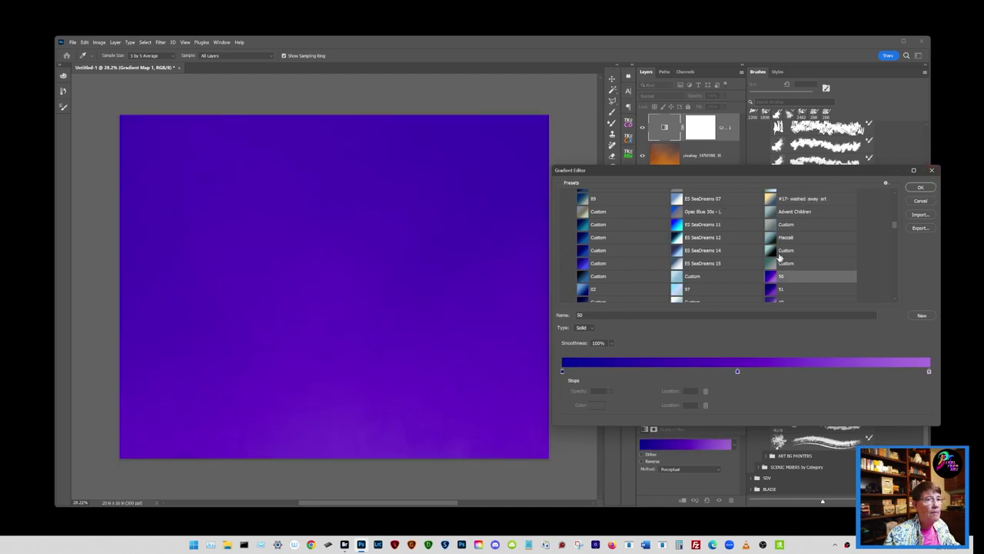
click(772, 251)
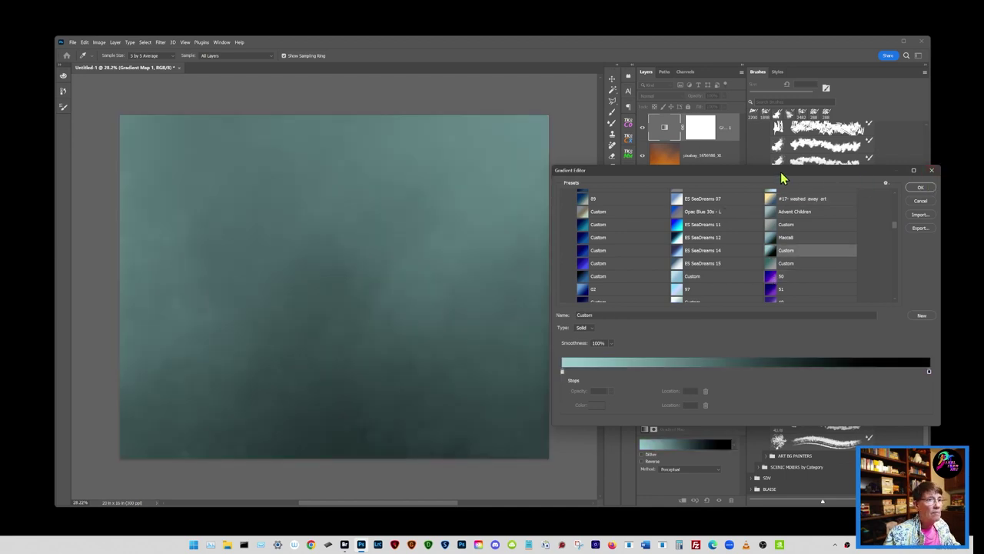
mouse_move(896, 215)
mouse_down()
mouse_move(898, 239)
mouse_move(896, 231)
mouse_up()
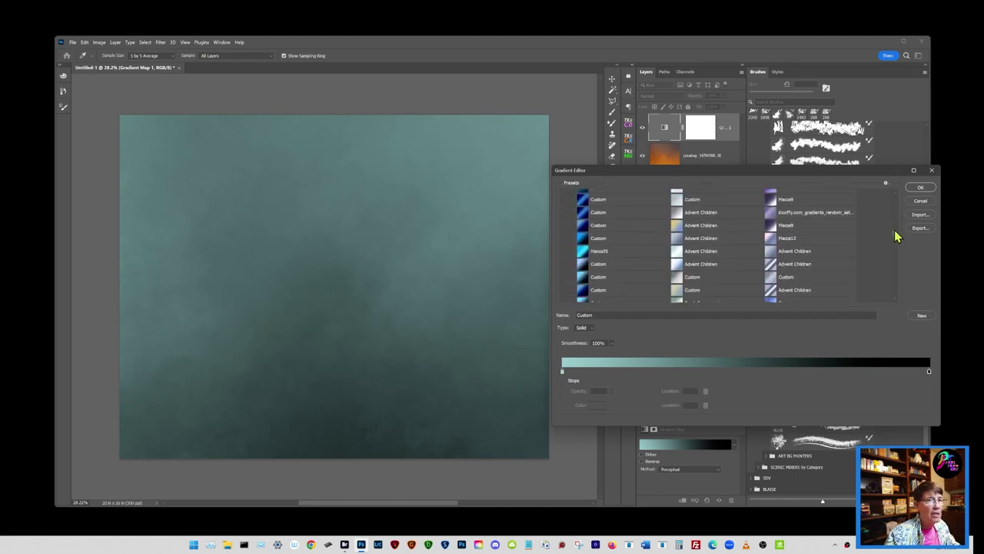
drag(896, 237, 897, 248)
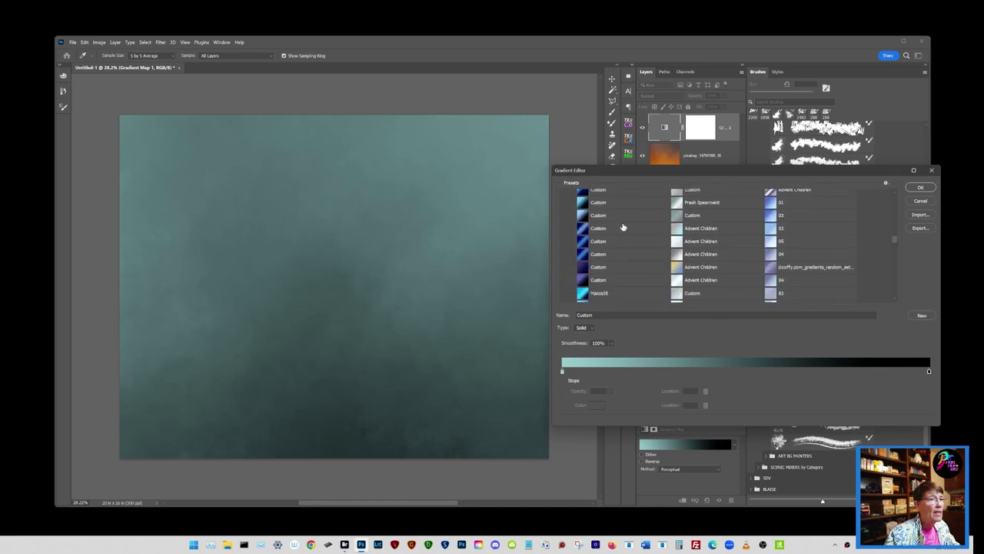
click(583, 242)
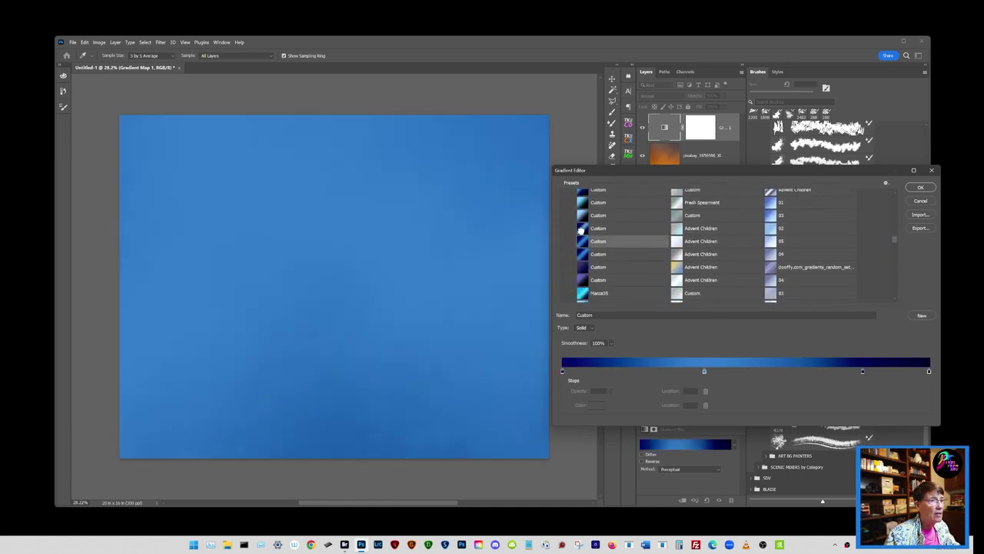
click(582, 228)
click(583, 216)
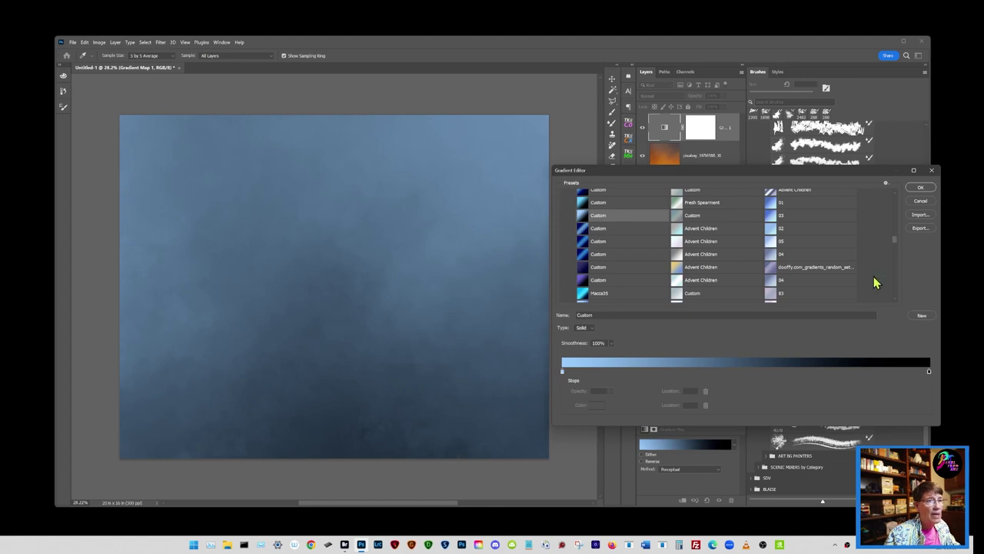
scroll(896, 245, down, 1)
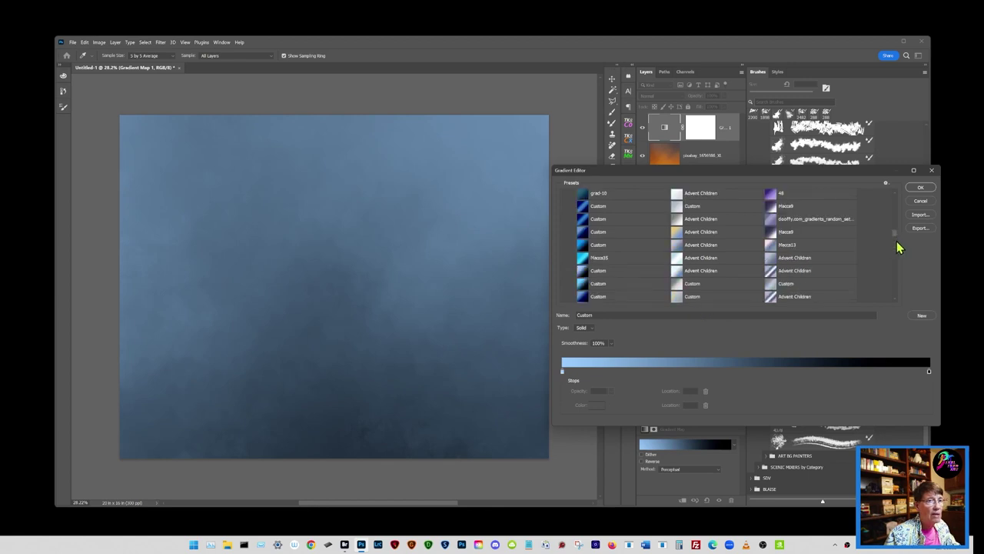
Apply the lavender-white Advent Children gradient to the map and confirm.
click(775, 272)
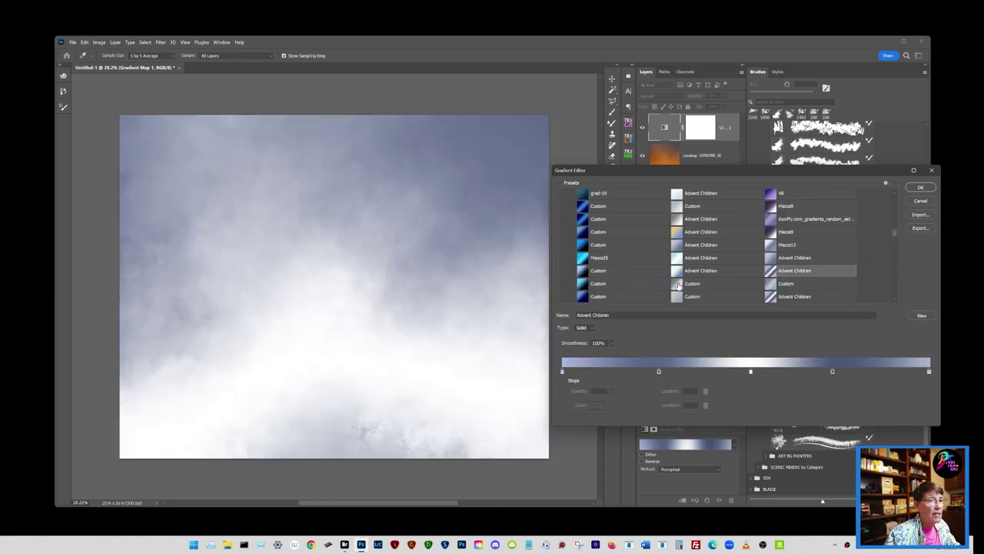
click(680, 271)
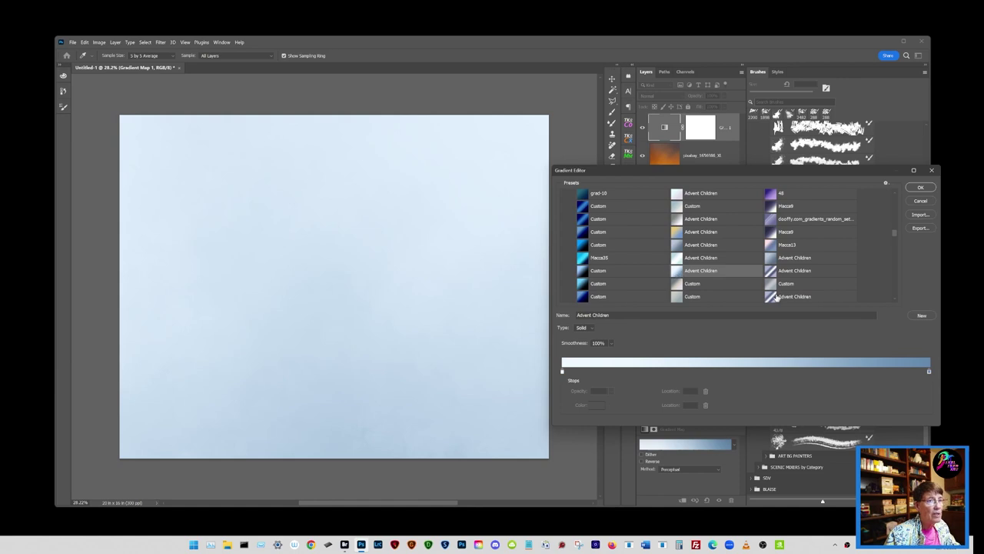
click(777, 297)
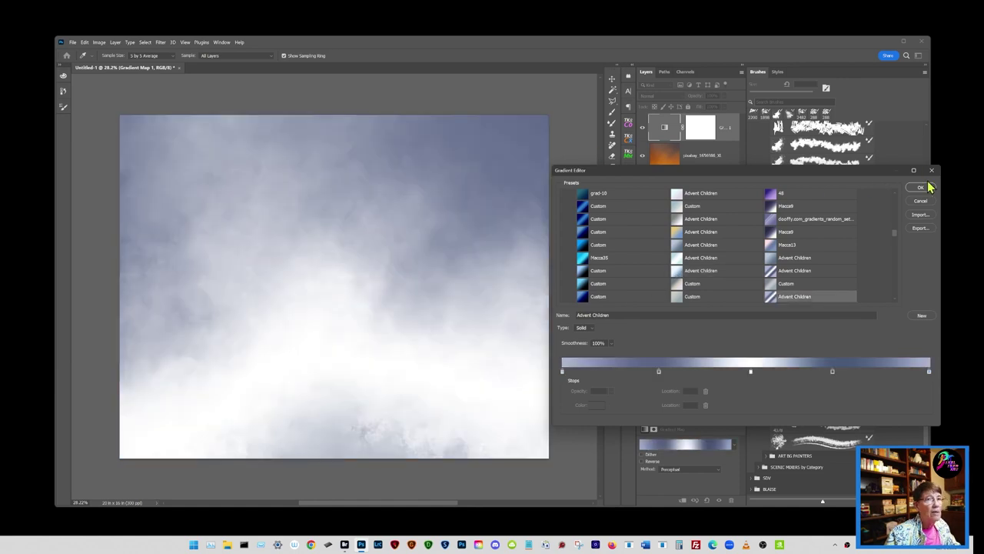
click(923, 186)
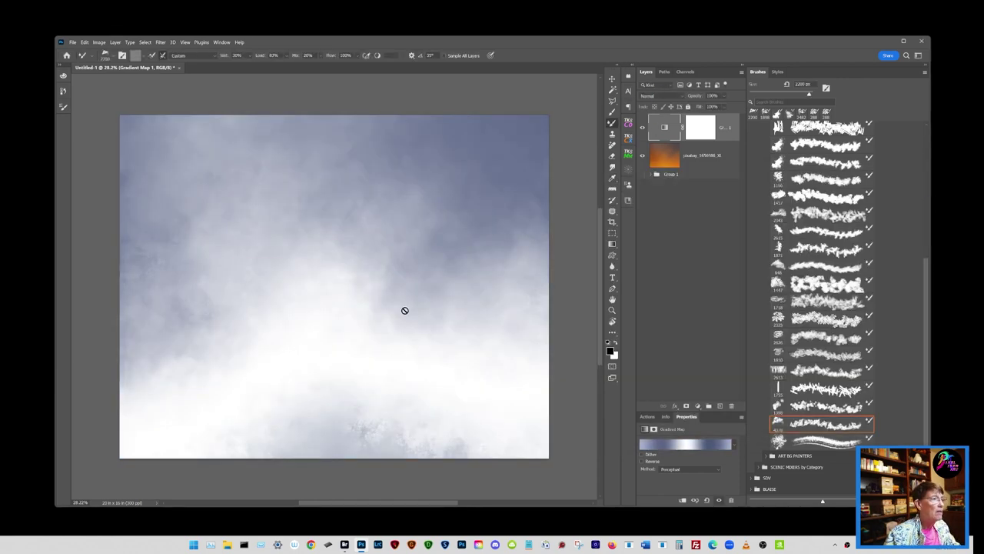
Delete the old gradient map, then blend the map in Linear Dodge (Add) at 48% opacity.
click(612, 310)
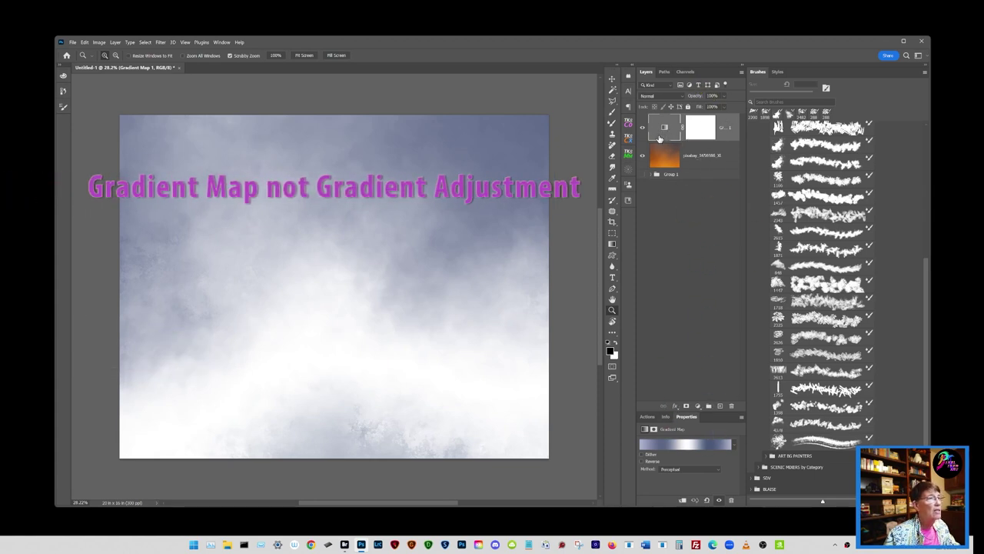
drag(691, 137, 732, 406)
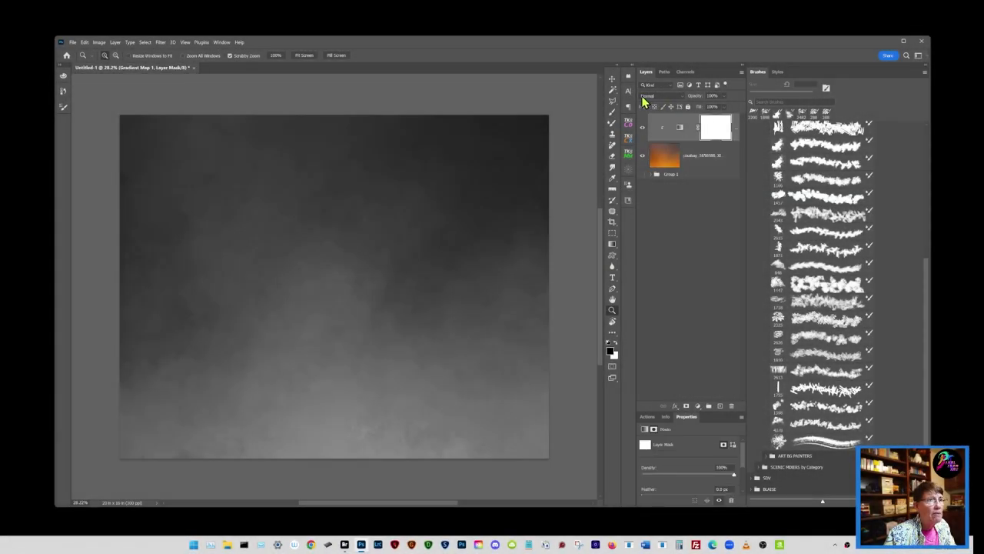
click(655, 95)
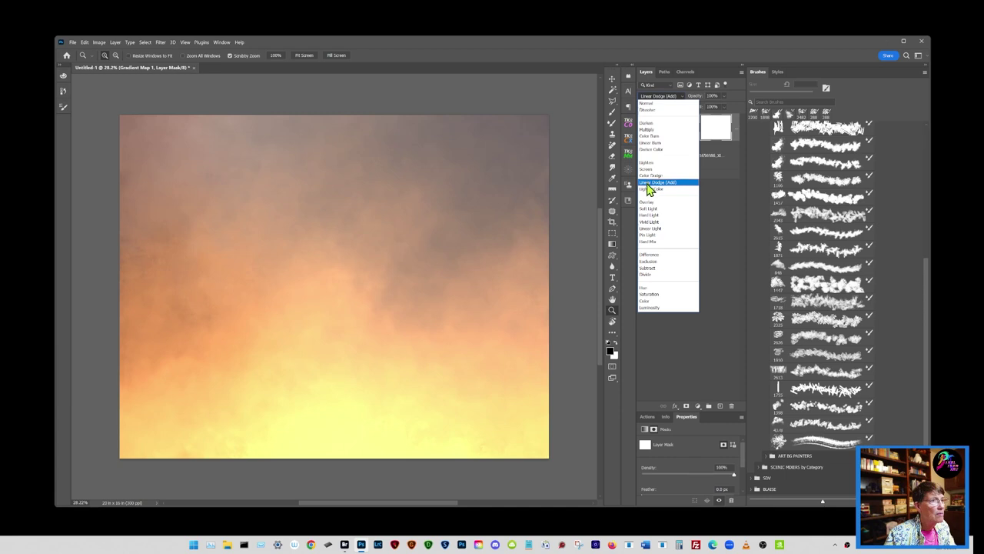
click(650, 183)
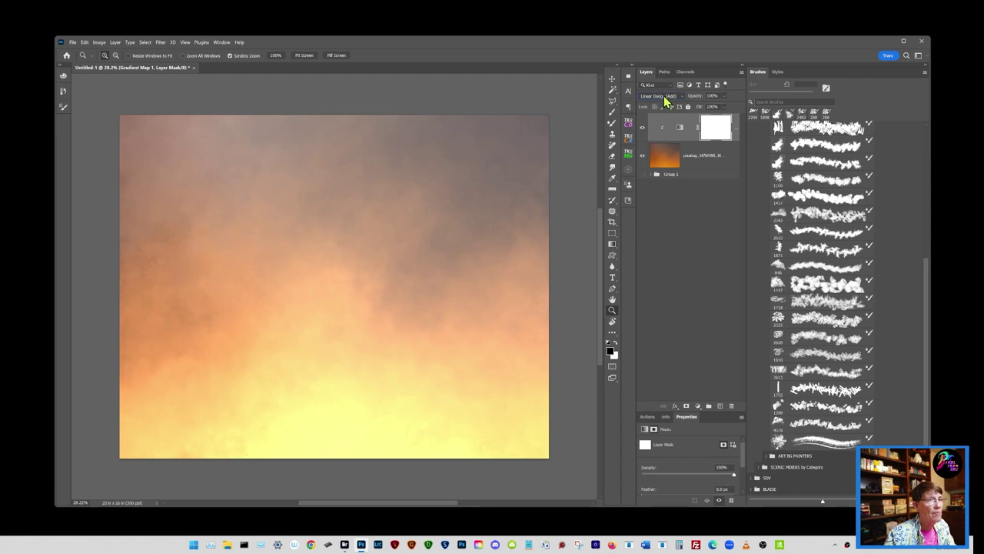
mouse_move(694, 96)
mouse_down()
mouse_move(684, 101)
mouse_move(696, 103)
mouse_up()
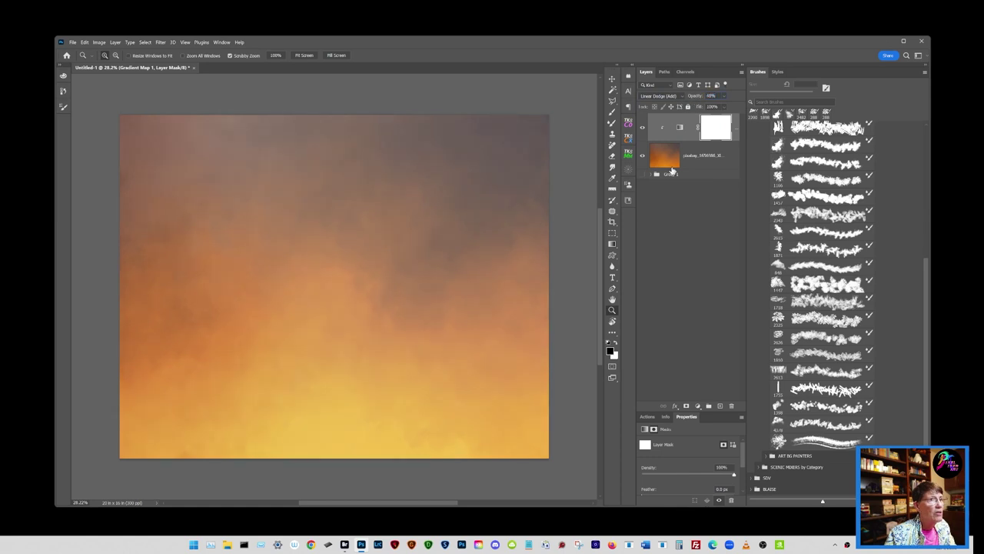
click(661, 97)
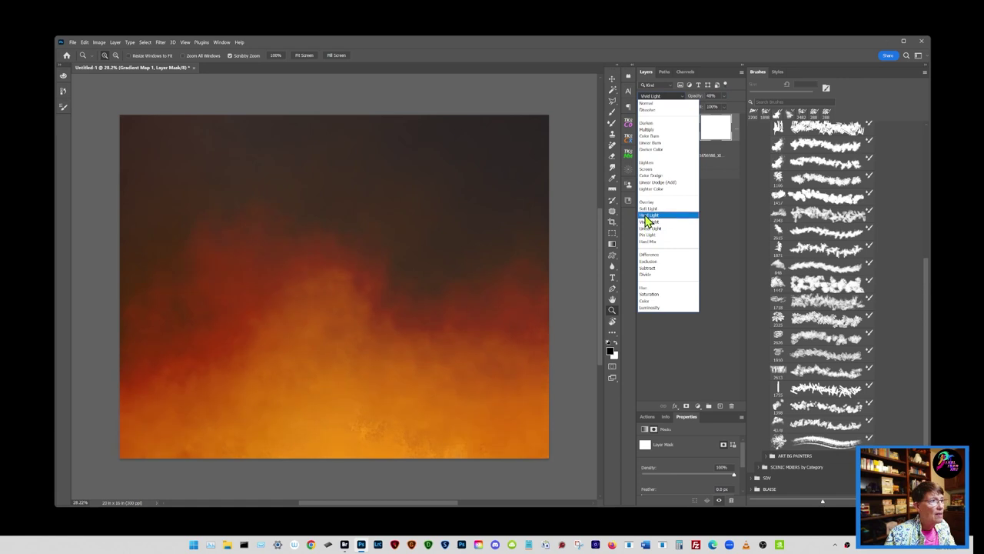
click(729, 202)
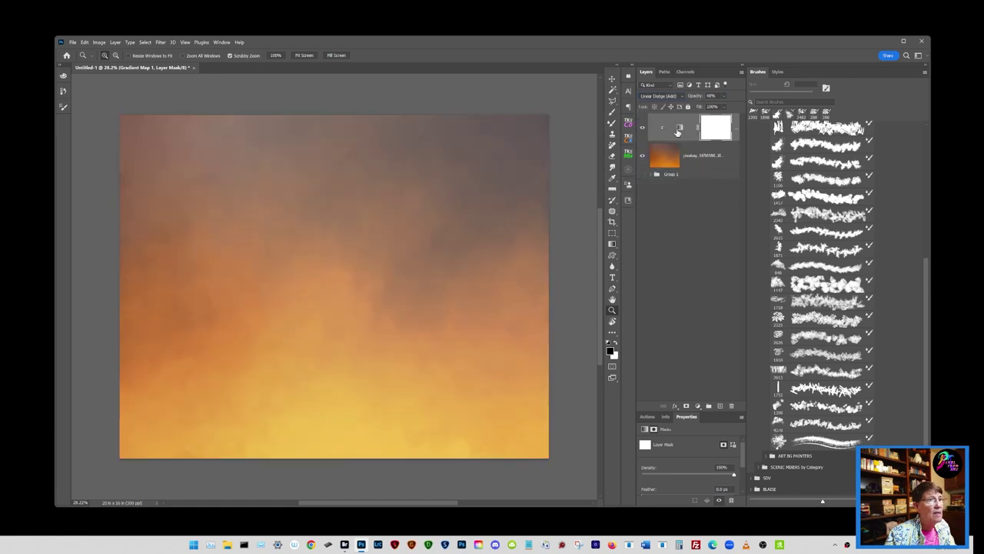
click(683, 128)
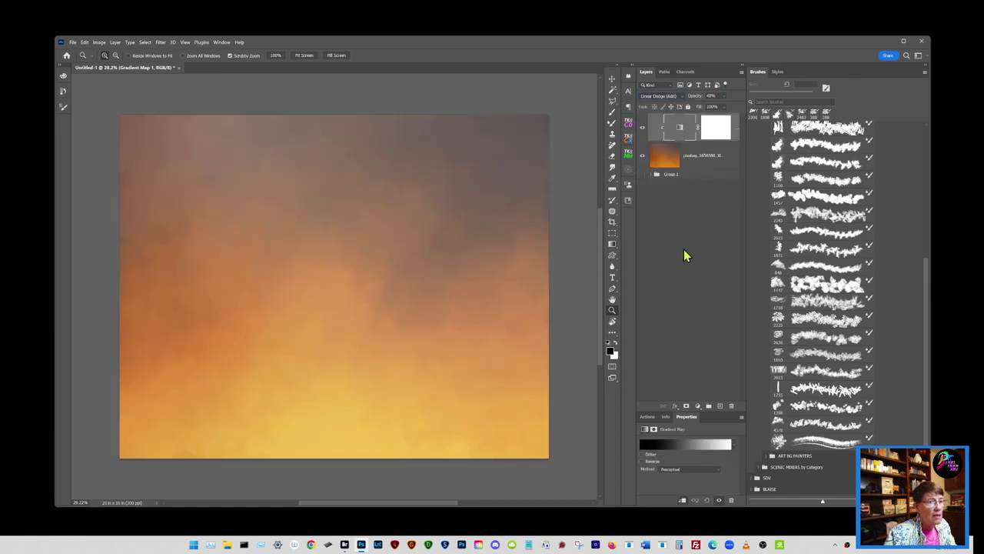
Load the grad-15 teal-to-blue gradient from My Gradients into the gradient map.
click(683, 446)
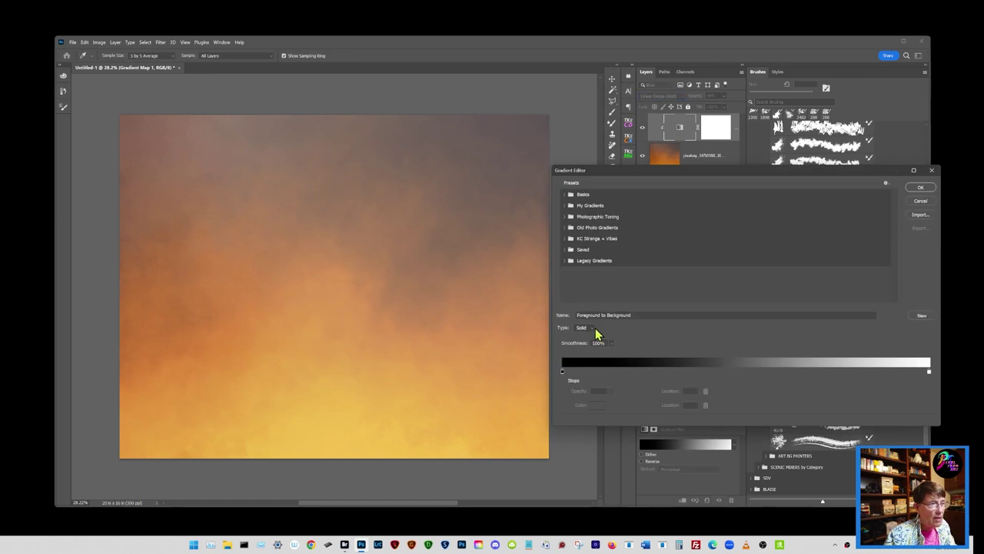
click(582, 228)
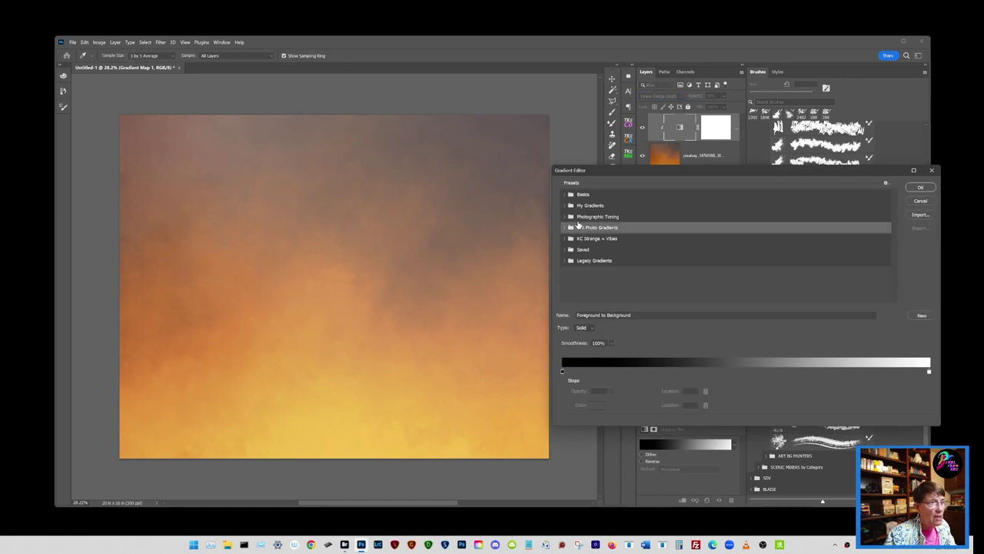
click(569, 206)
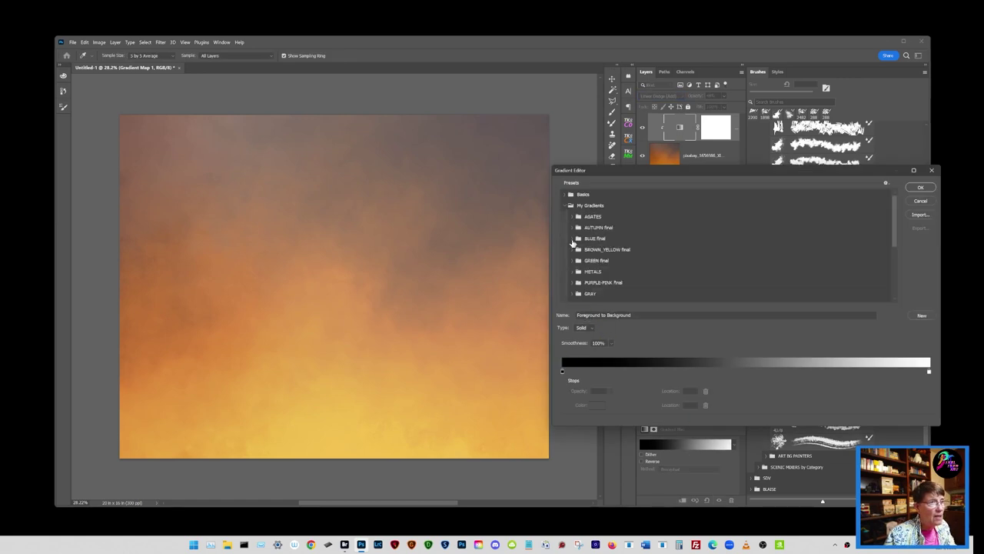
click(577, 238)
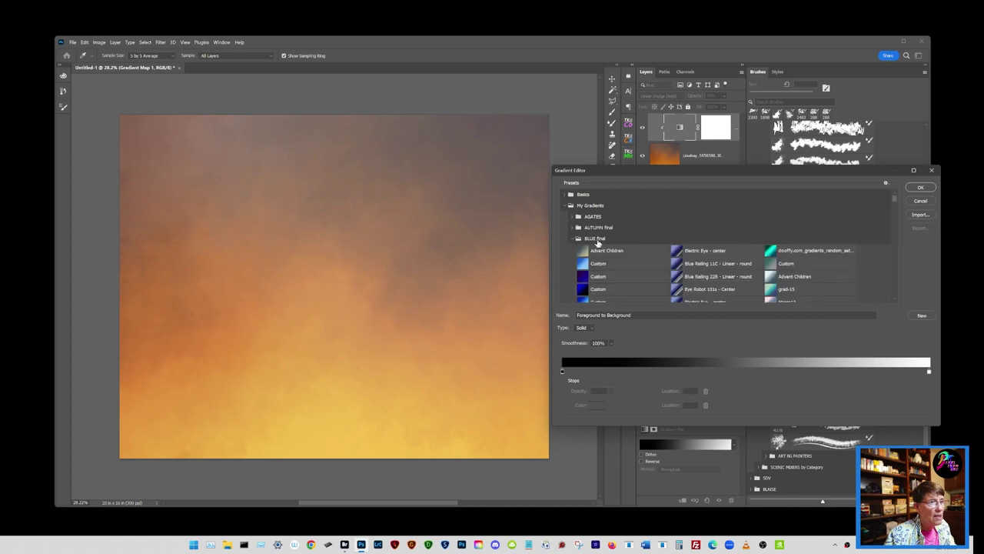
click(776, 291)
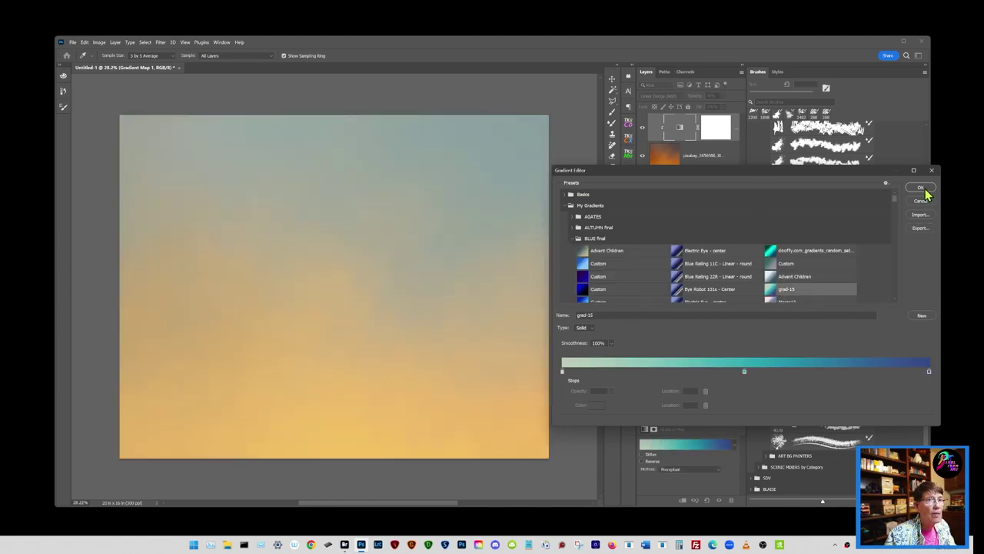
click(920, 188)
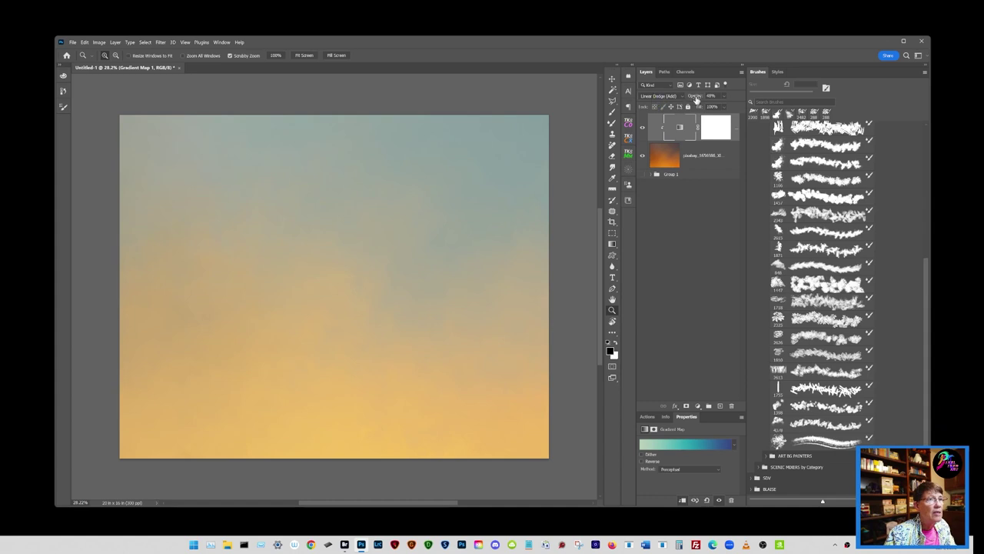
Lower the gradient map's opacity and toggle it off and on to compare.
drag(696, 99, 695, 100)
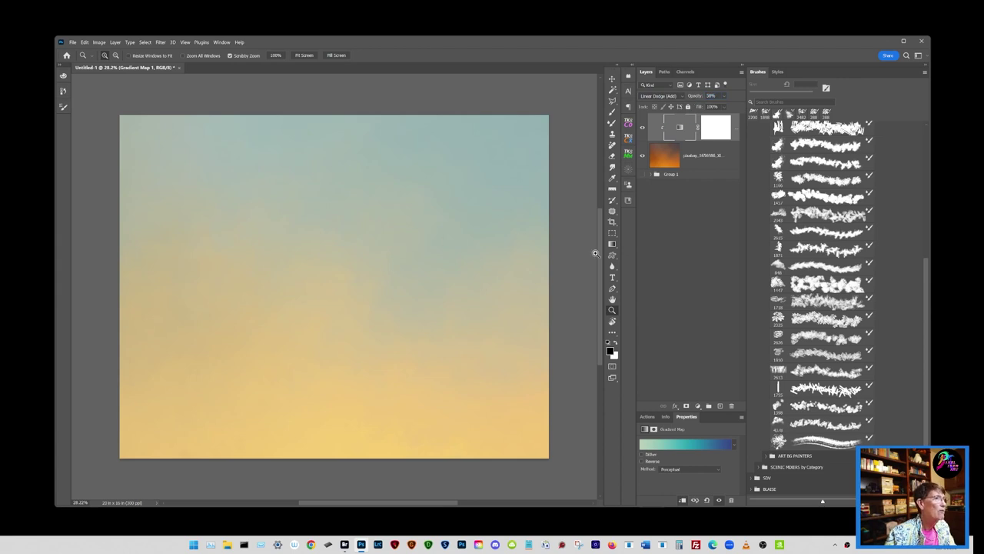
scroll(607, 346, down, 1)
scroll(604, 336, up, 3)
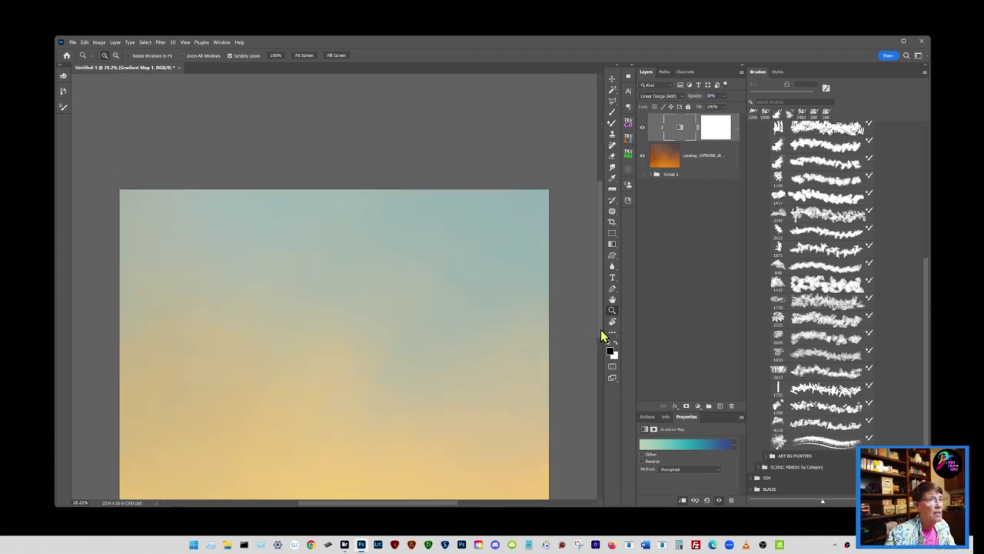
scroll(607, 338, down, 3)
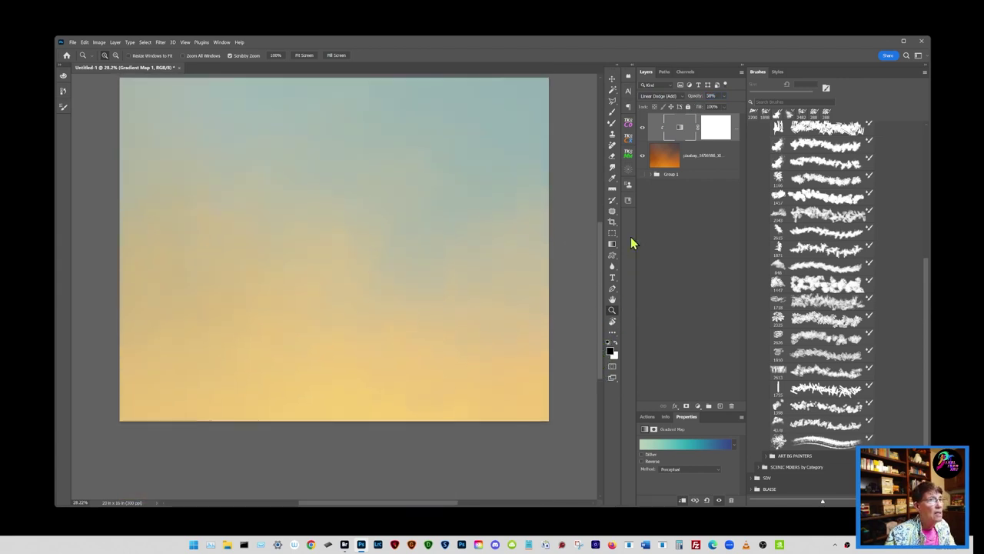
click(643, 127)
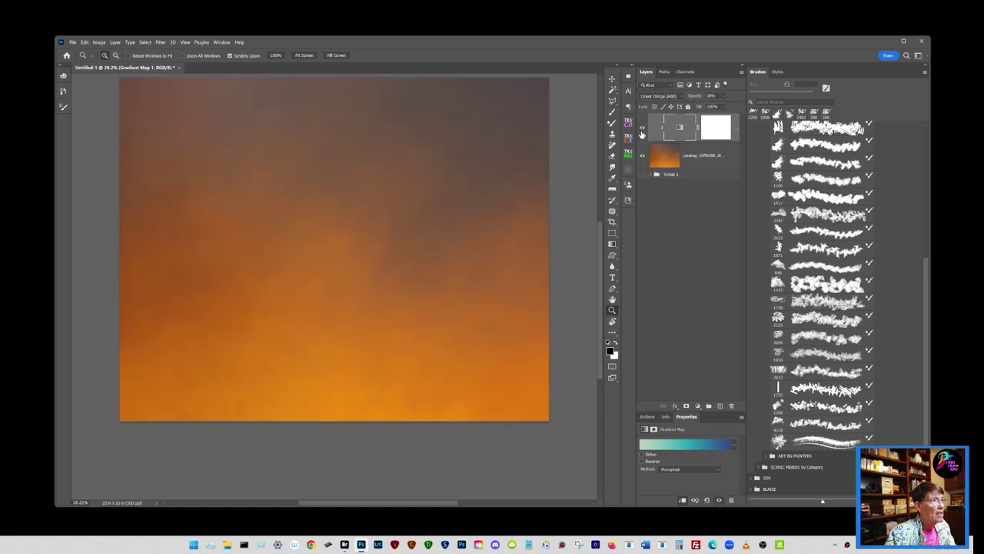
click(643, 127)
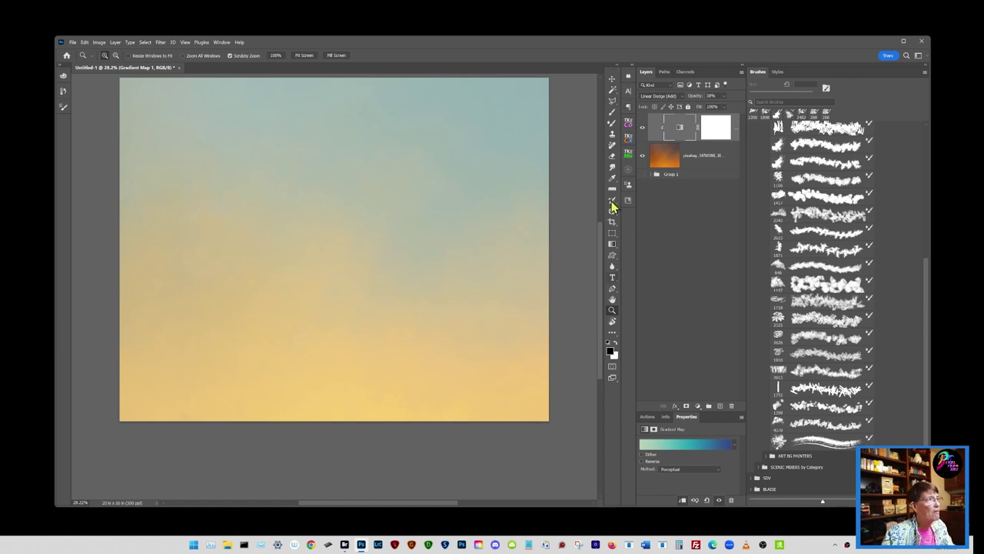
scroll(606, 262, up, 2)
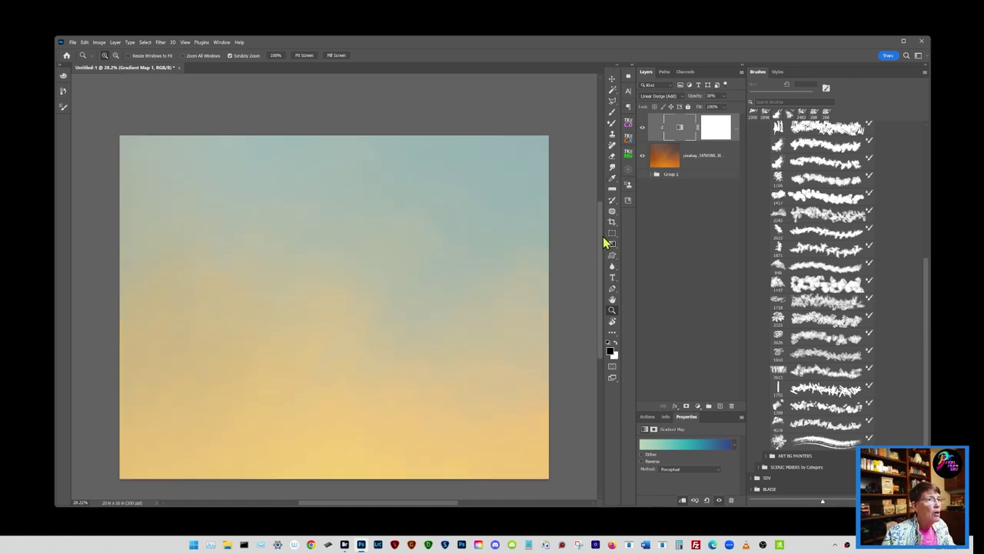
scroll(605, 261, down, 4)
scroll(602, 267, up, 2)
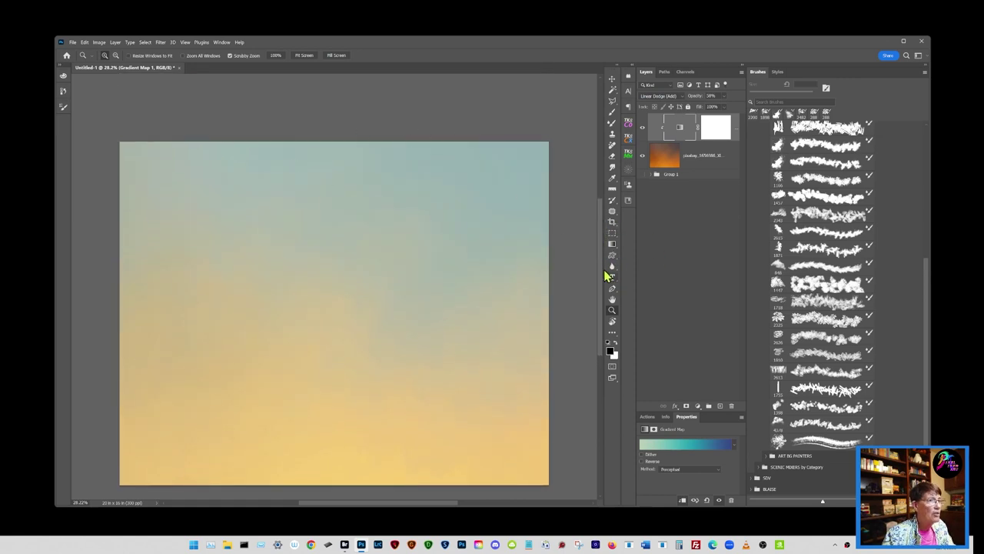
scroll(604, 258, up, 2)
scroll(608, 284, down, 6)
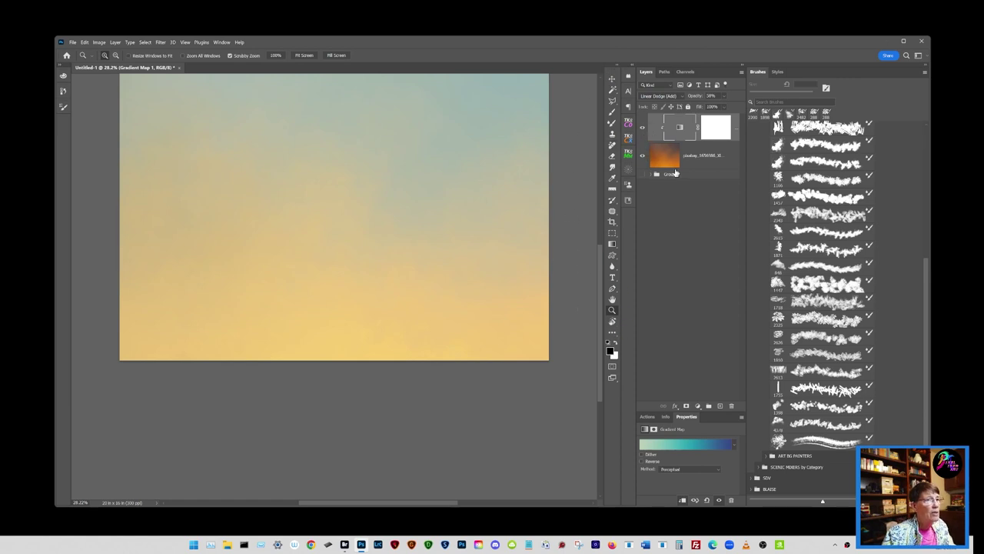
Expand Group 1 and toggle its clouds photo, orange texture and painted layers to inspect them.
click(654, 175)
click(650, 174)
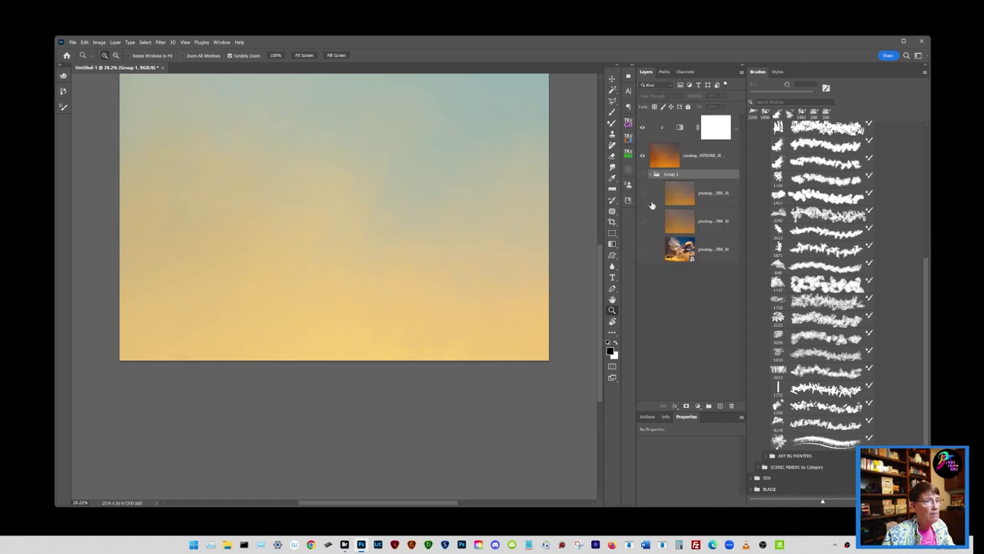
drag(643, 123, 649, 254)
click(642, 249)
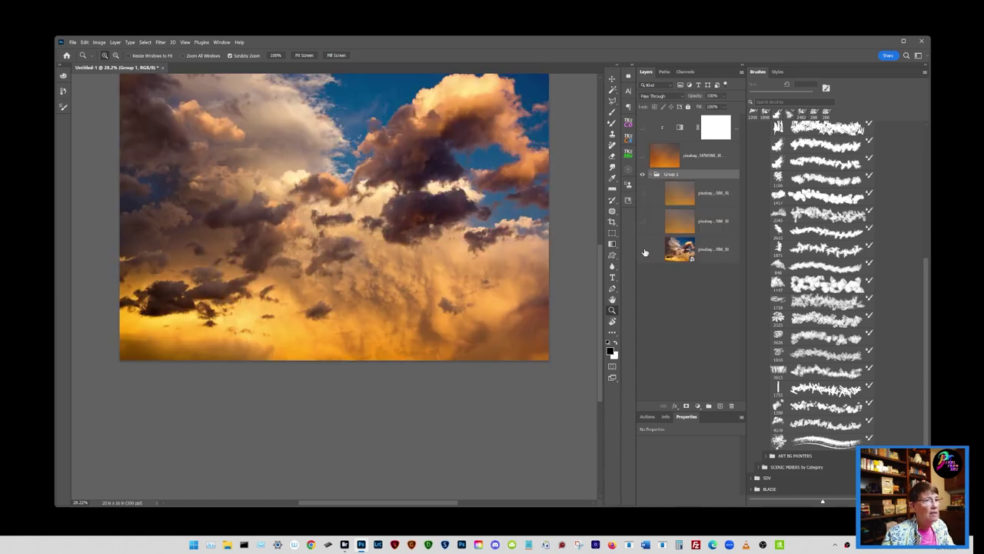
click(643, 249)
click(642, 220)
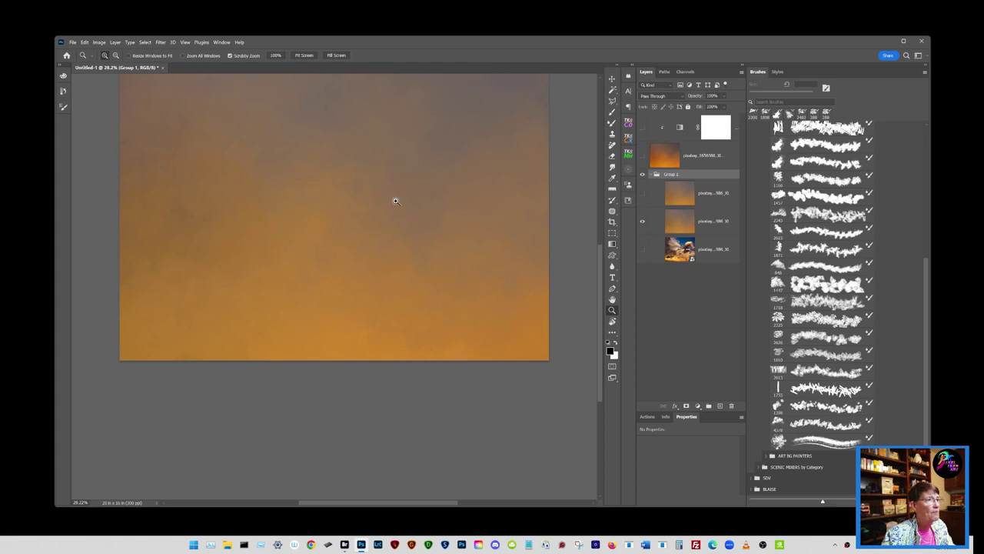
drag(598, 263, 604, 212)
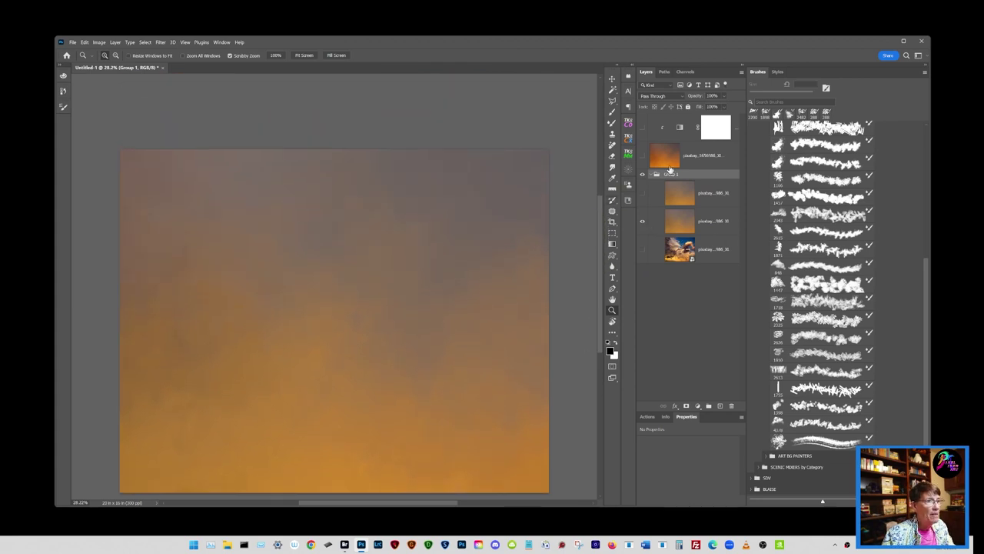
click(643, 193)
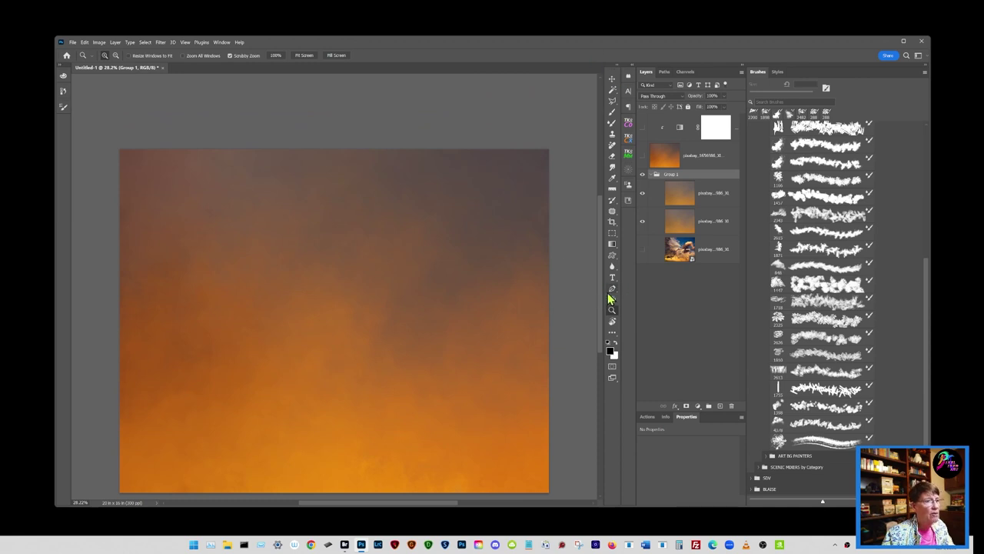
mouse_move(604, 306)
mouse_down()
mouse_move(607, 321)
mouse_move(605, 294)
mouse_up()
Hide the upper painted layer, show the smudged sky layer, and turn the gradient map back on.
click(690, 196)
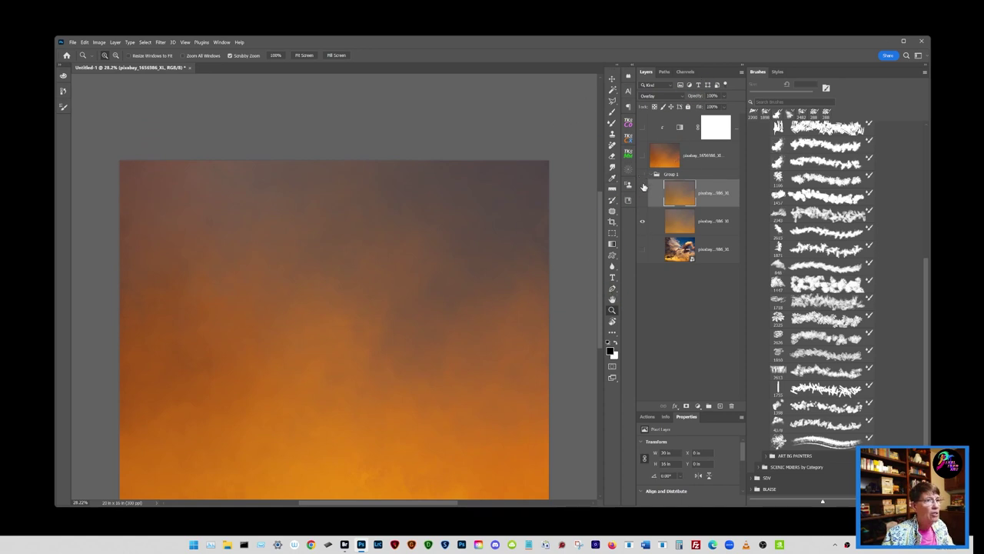
click(644, 186)
click(644, 156)
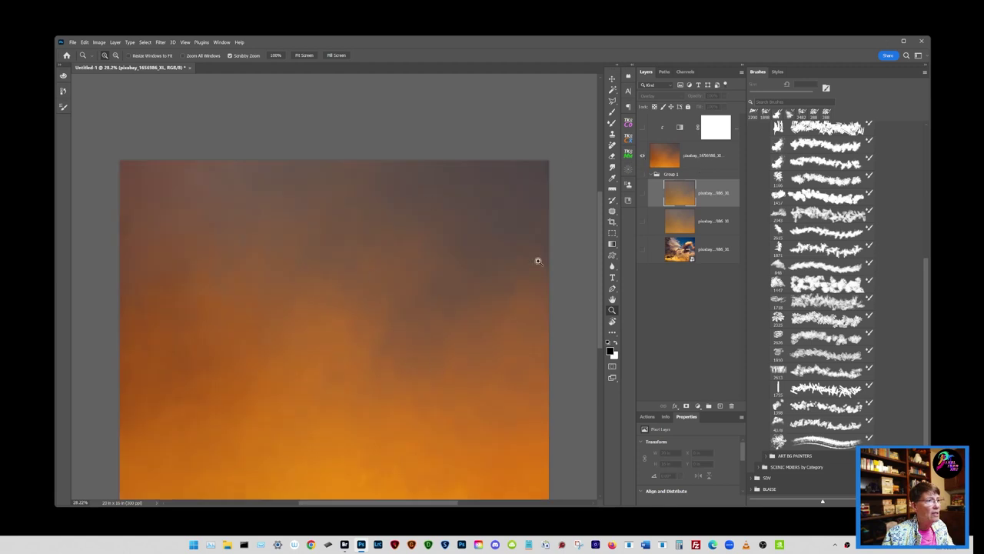
scroll(607, 293, down, 3)
scroll(607, 308, up, 3)
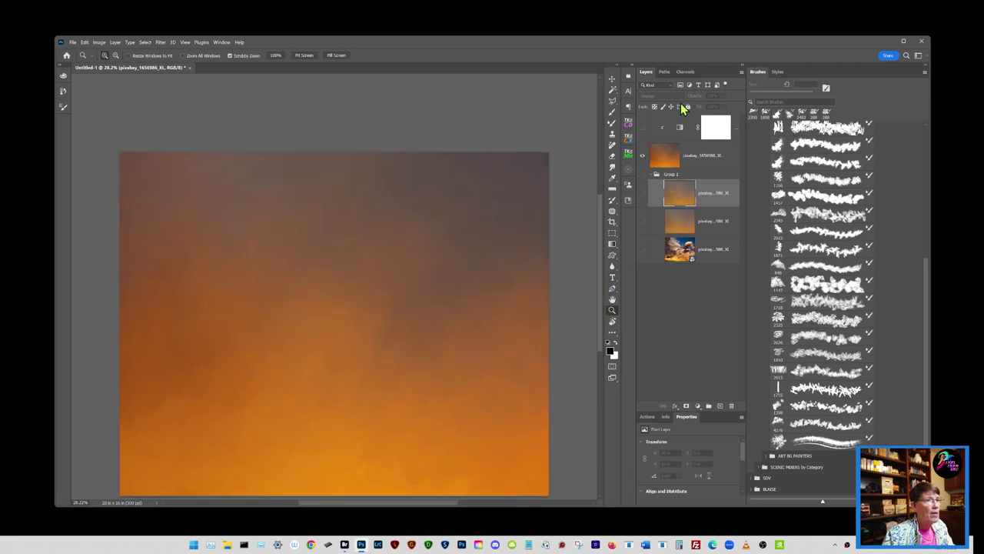
scroll(608, 338, down, 3)
scroll(614, 307, up, 3)
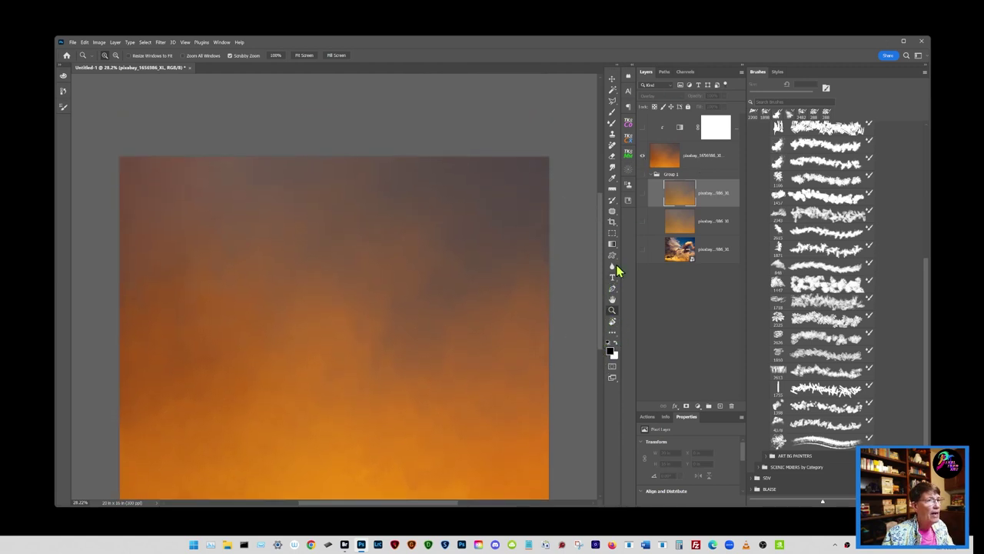
click(642, 128)
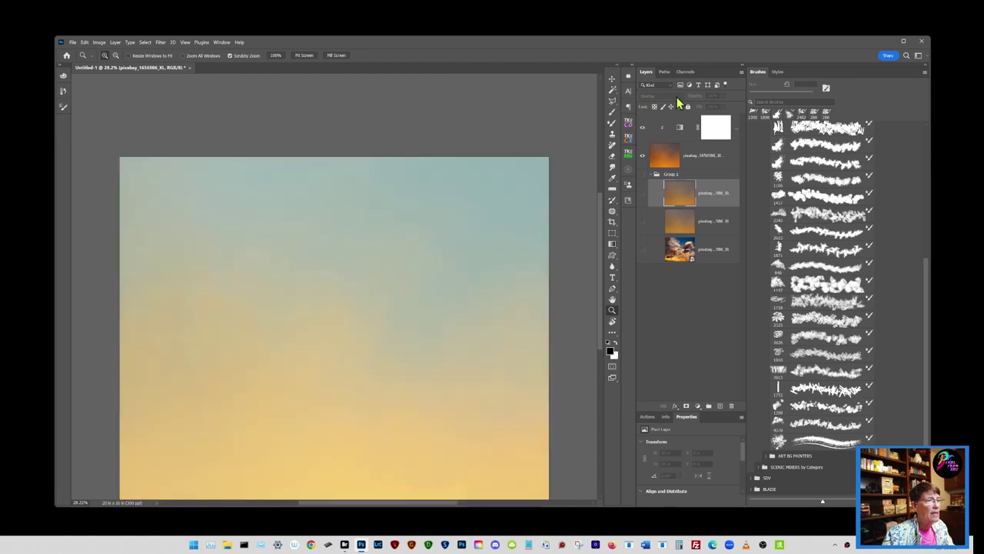
scroll(604, 297, down, 2)
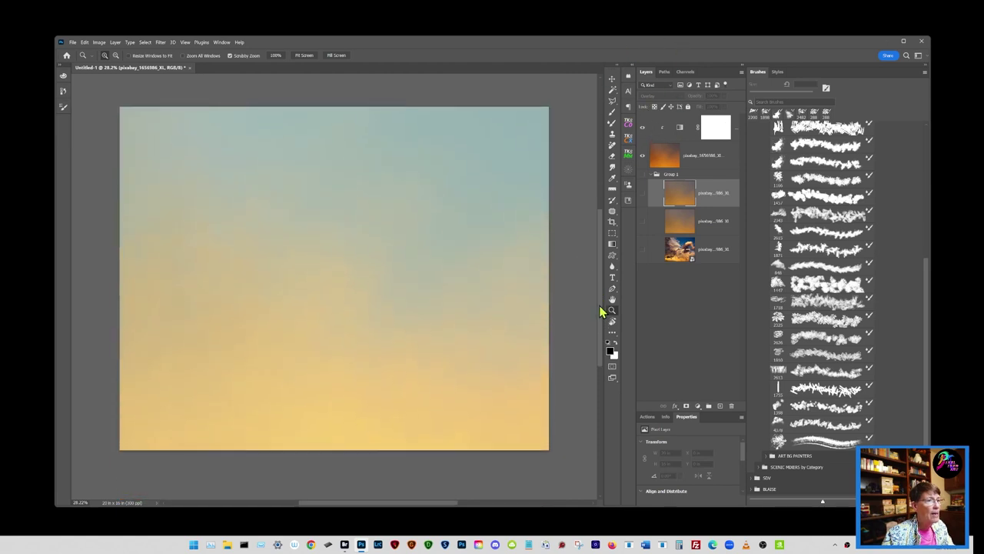
scroll(604, 308, up, 2)
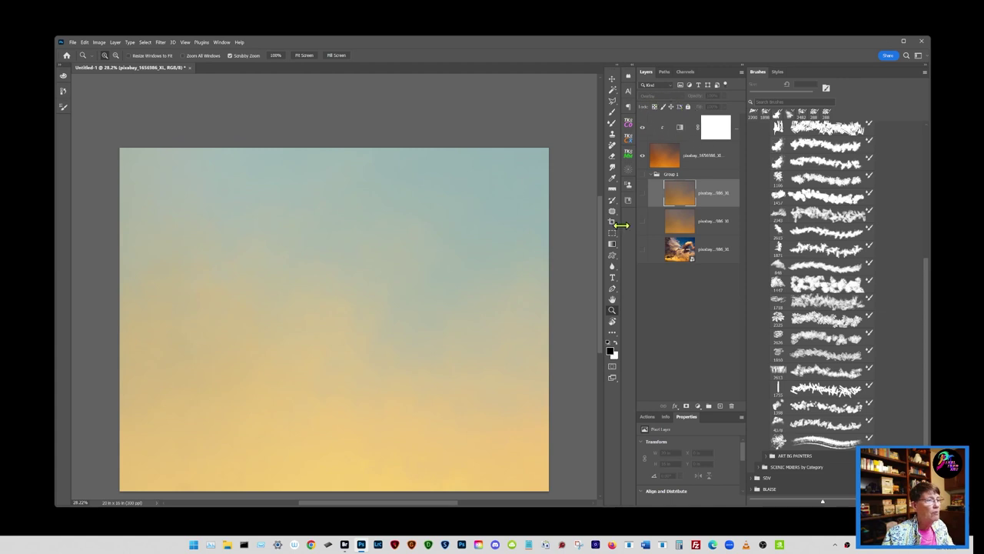
scroll(604, 334, down, 2)
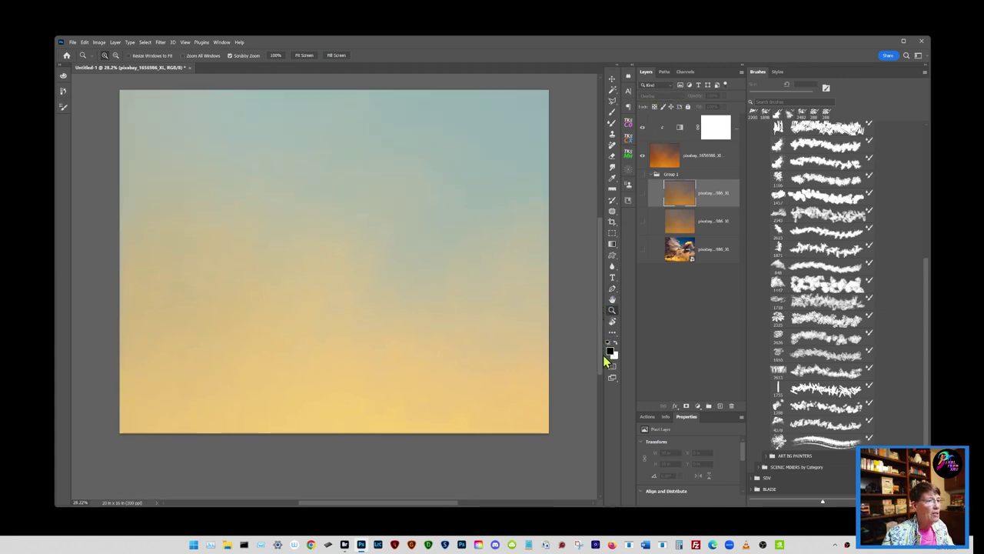
scroll(602, 312, up, 1)
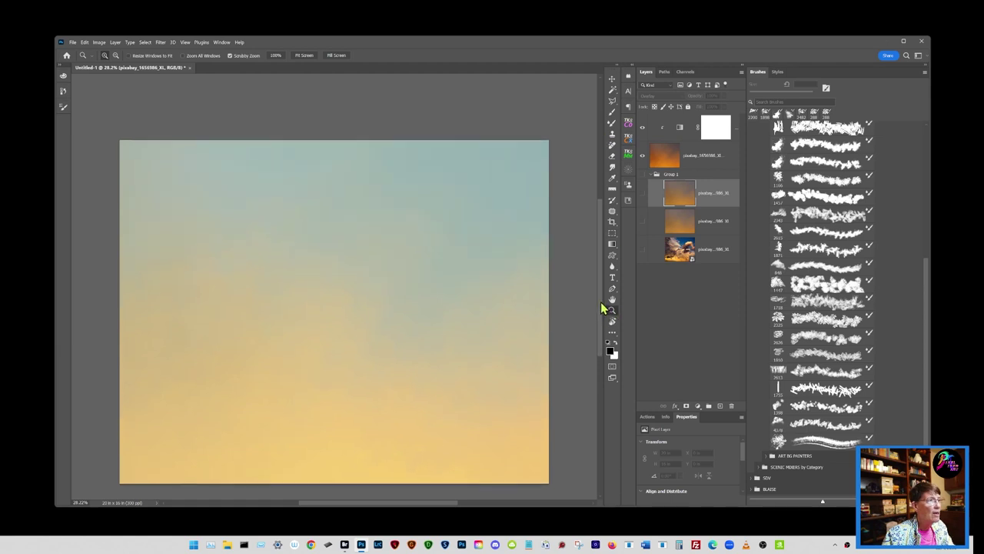